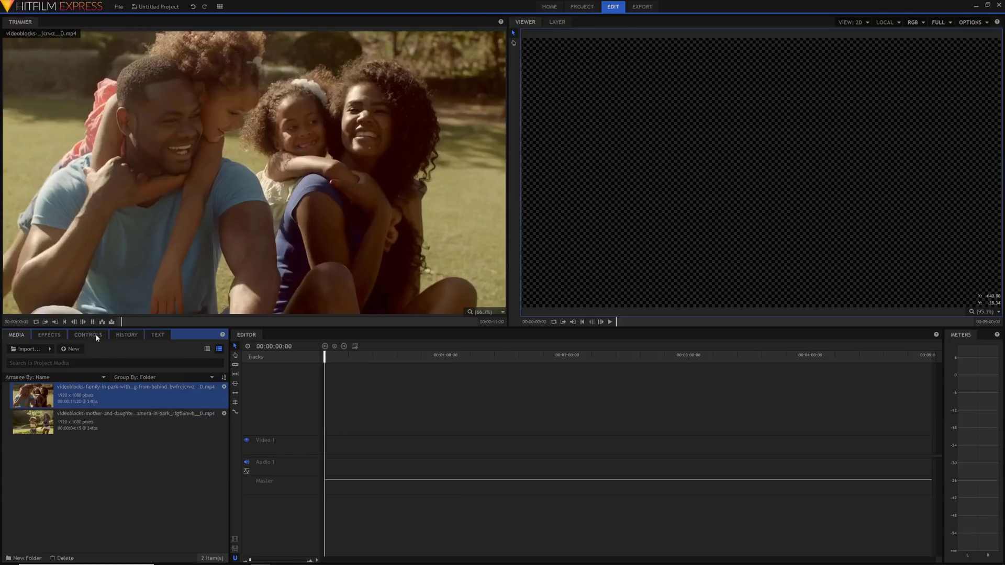
- Create a composite shot from the family-in-park clip with the 1080p Full HD @ 24 fps template
{"action": "left_click", "coordinate": [112, 425]}
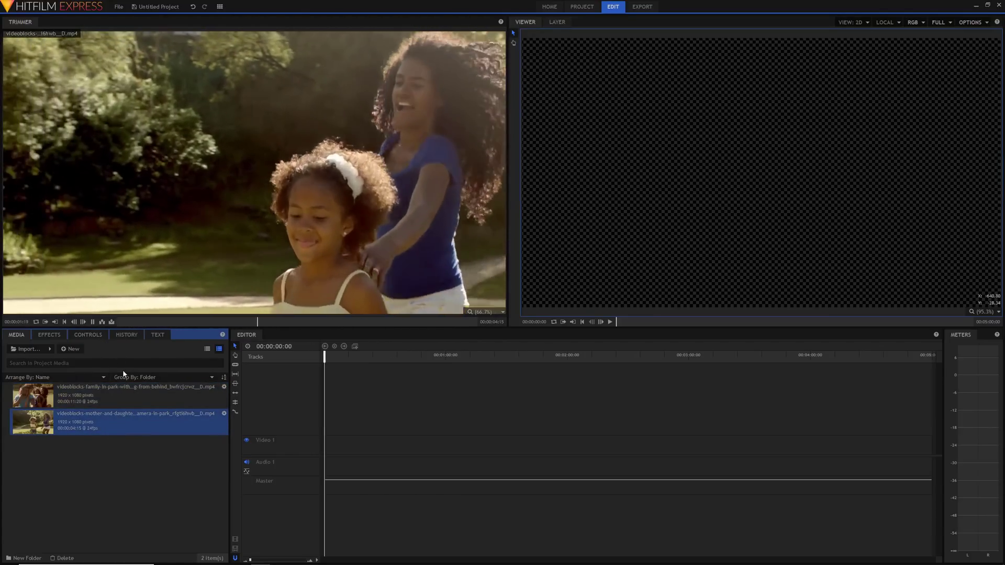
{"action": "left_click", "coordinate": [120, 402]}
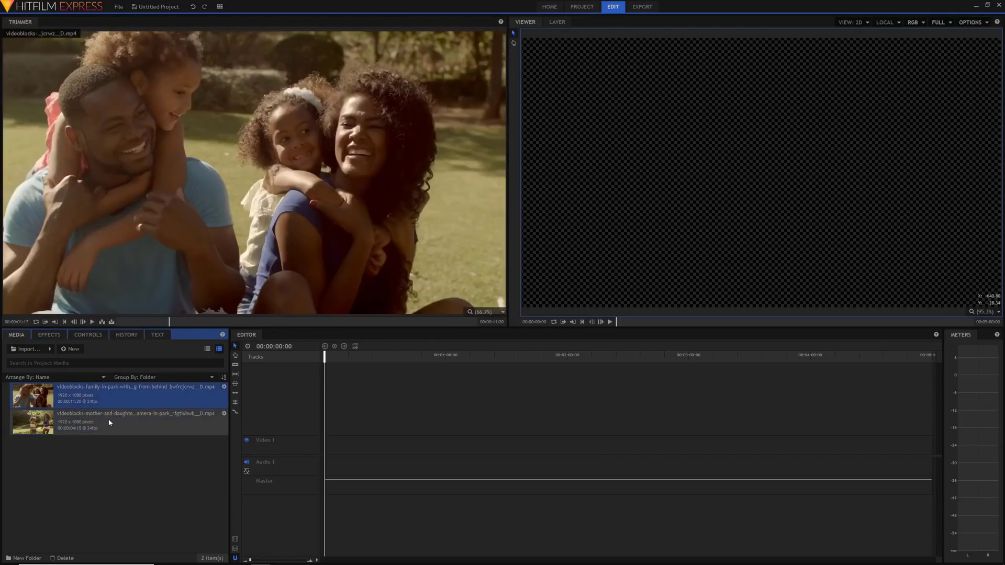
{"action": "left_click", "coordinate": [115, 411]}
{"action": "left_click", "coordinate": [118, 396]}
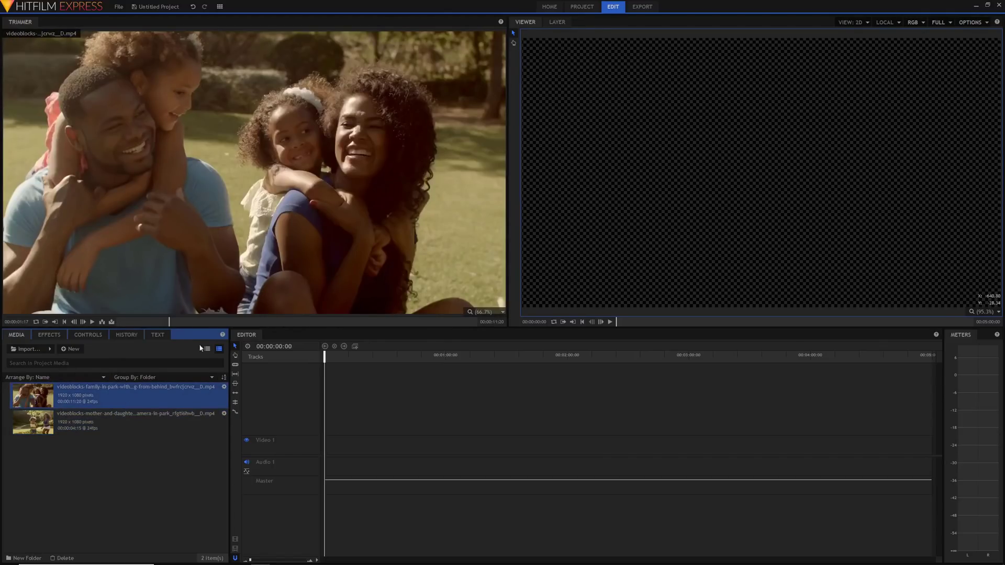
{"action": "right_click", "coordinate": [62, 391]}
{"action": "left_click", "coordinate": [84, 498]}
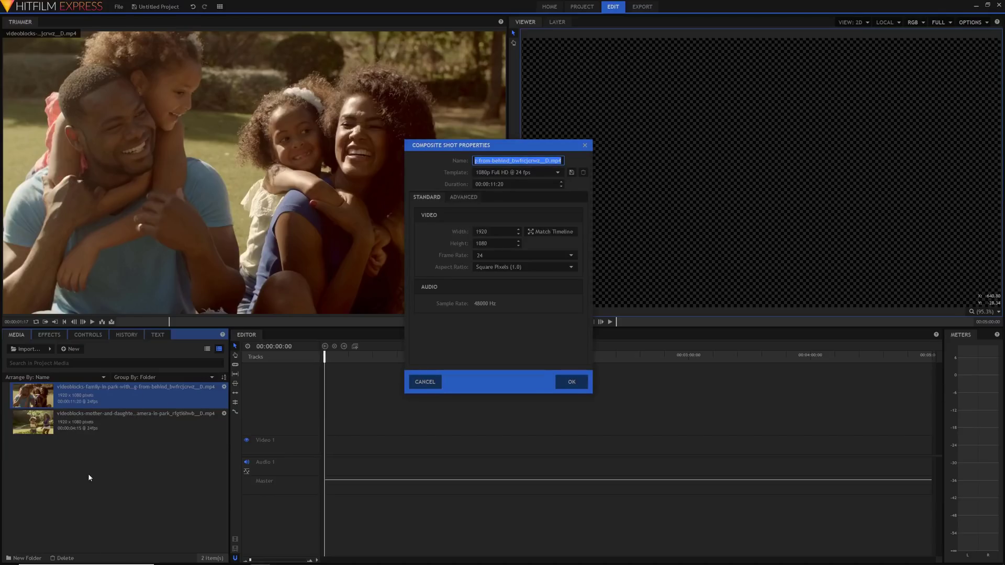
{"action": "key", "text": "Return"}
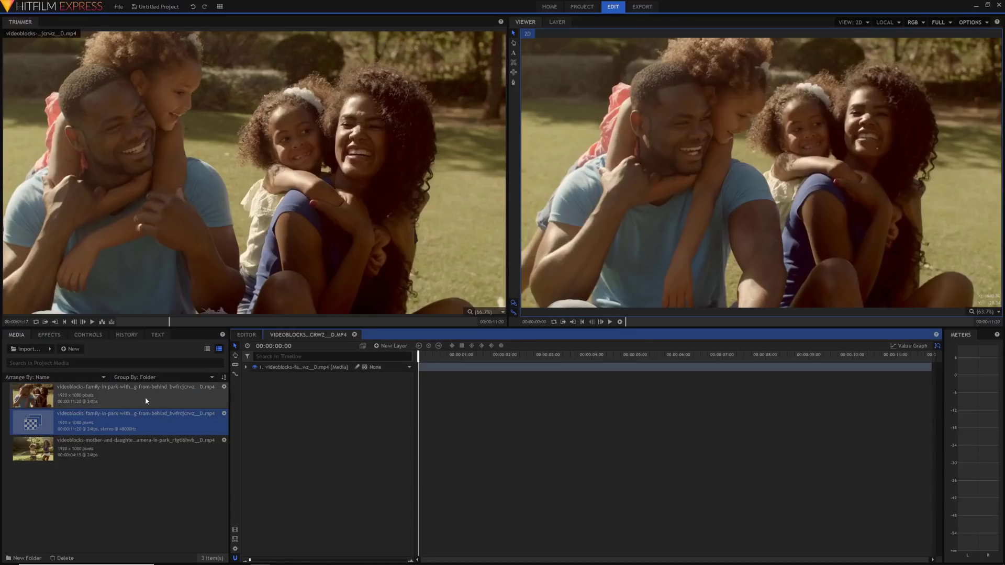
- Add the mother-and-daughter clip as a layer at the end of the composite and trim the family clip to end where it starts
{"action": "left_click", "coordinate": [67, 454]}
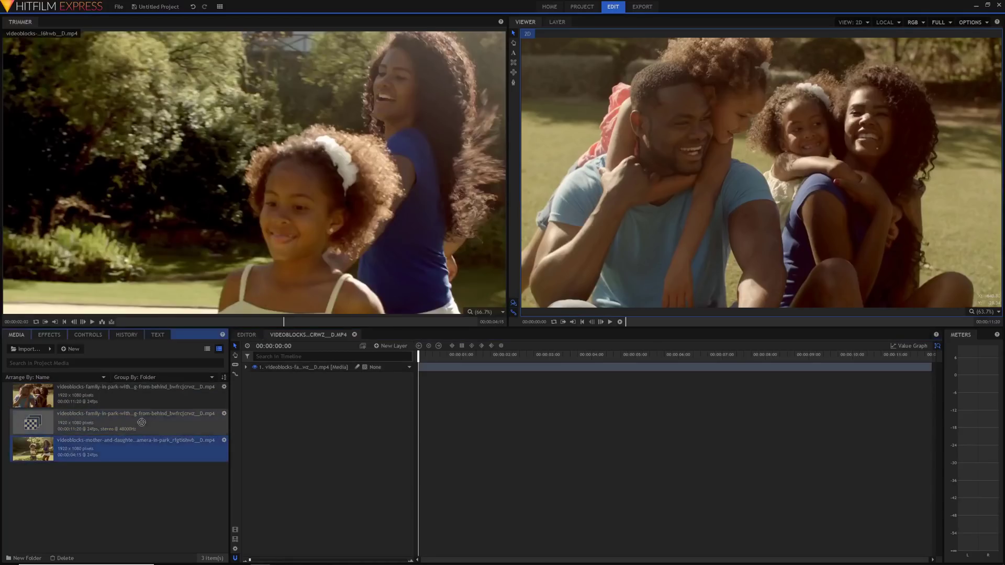
{"action": "left_click_drag", "start_coordinate": [410, 368], "coordinate": [741, 366]}
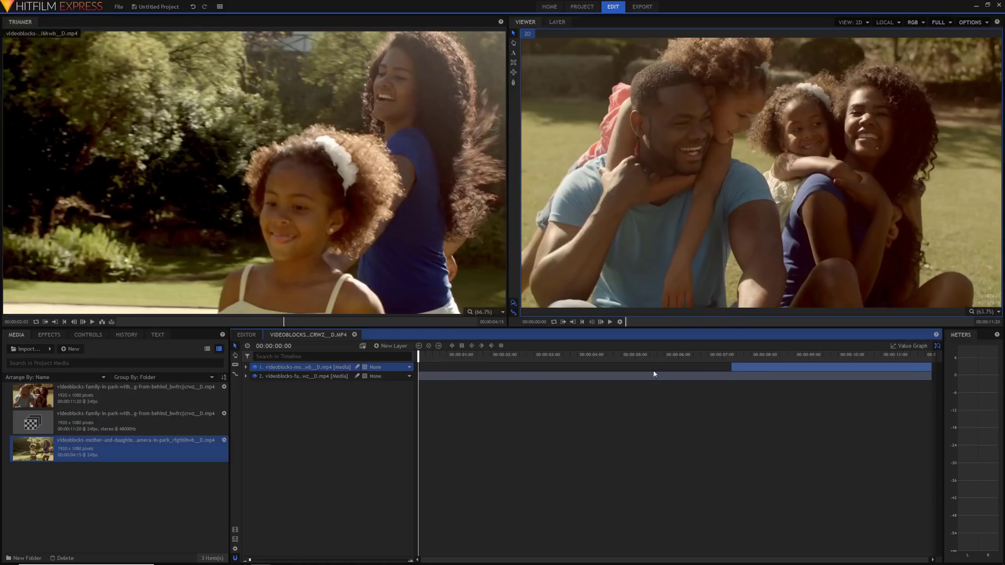
{"action": "left_click_drag", "start_coordinate": [932, 377], "coordinate": [726, 354]}
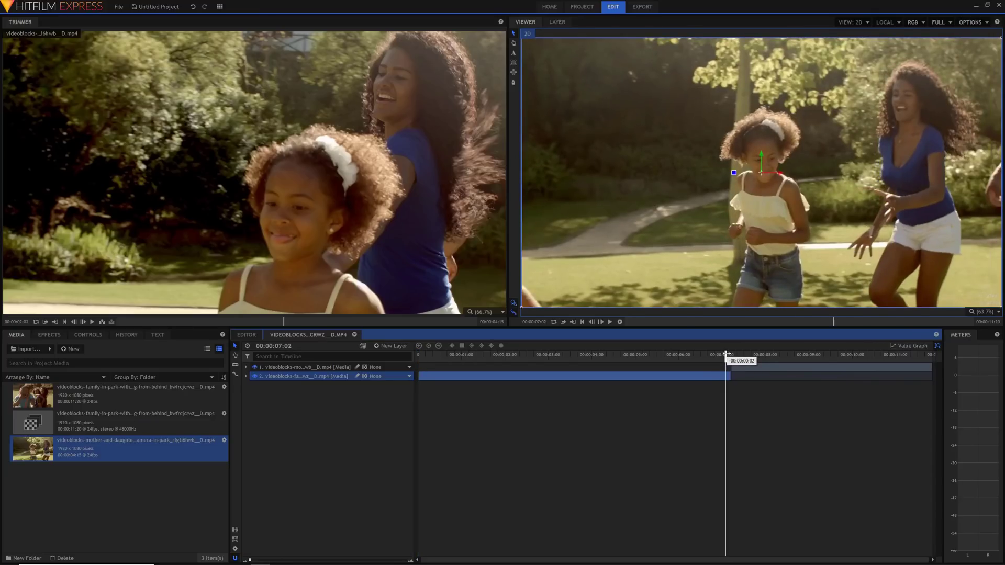
{"action": "left_click", "coordinate": [487, 416]}
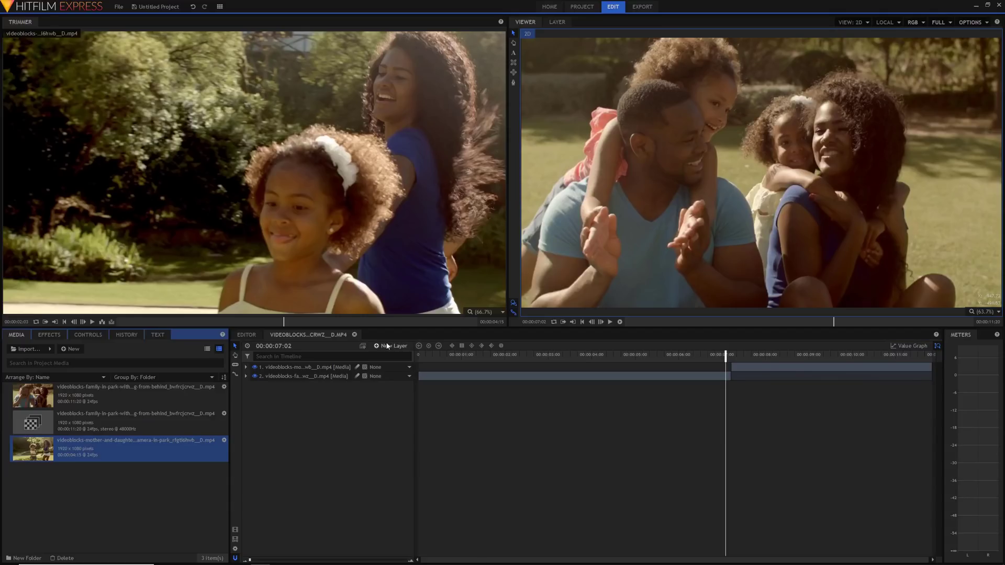
- Add a grade layer above both clips and apply the Shake effect to it
{"action": "left_click", "coordinate": [387, 346]}
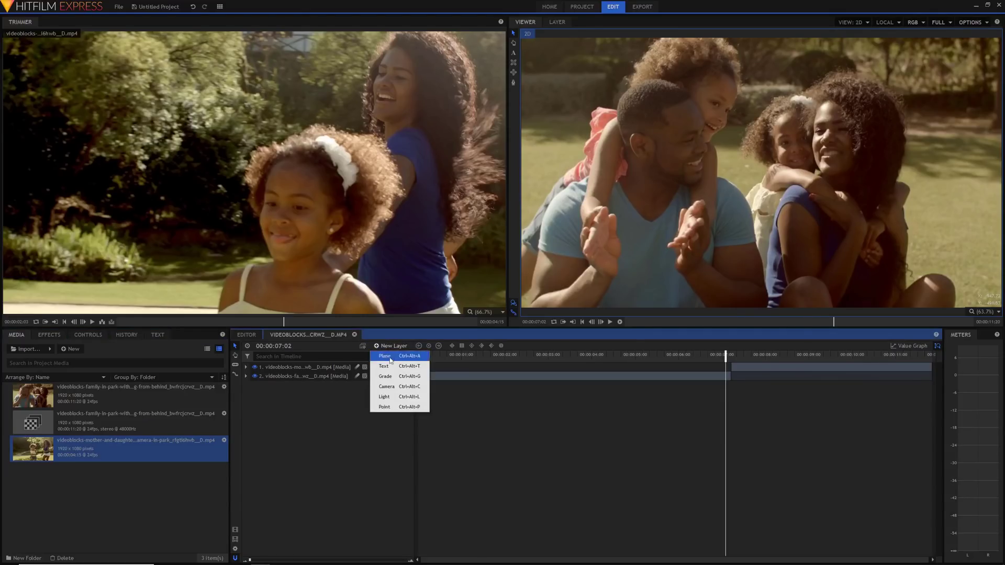
{"action": "left_click", "coordinate": [391, 377]}
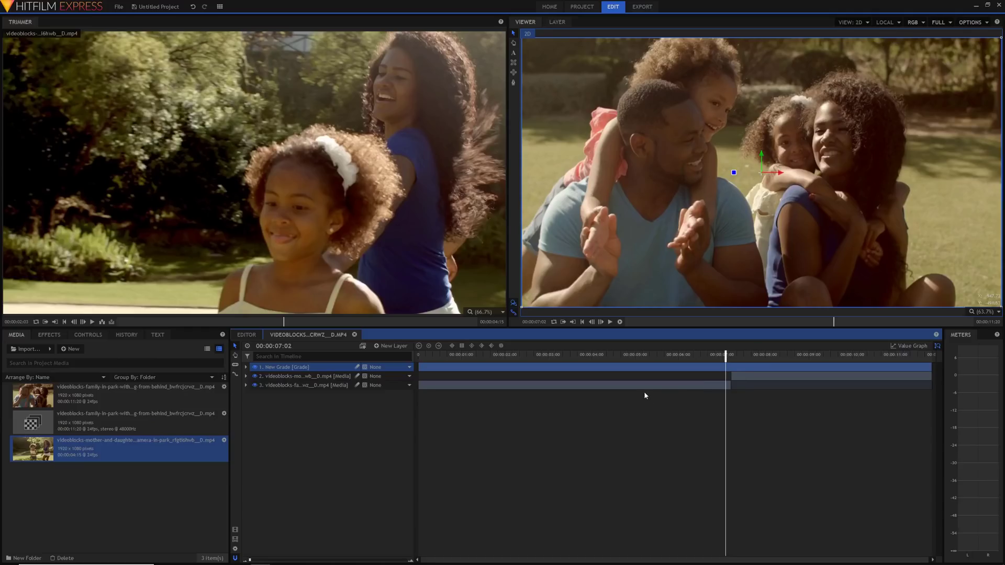
{"action": "left_click", "coordinate": [49, 334]}
{"action": "type", "text": "sha"}
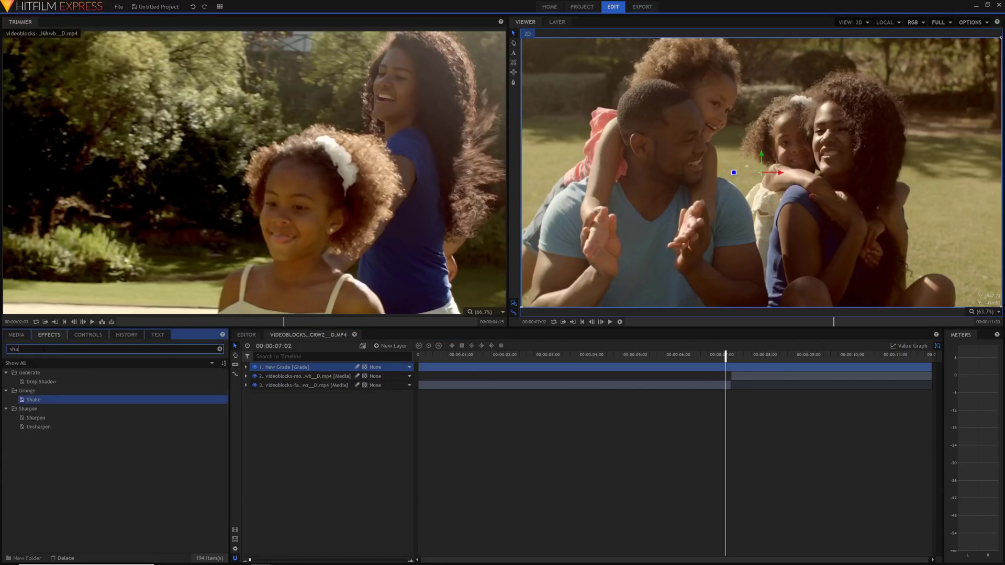
{"action": "type", "text": "ke"}
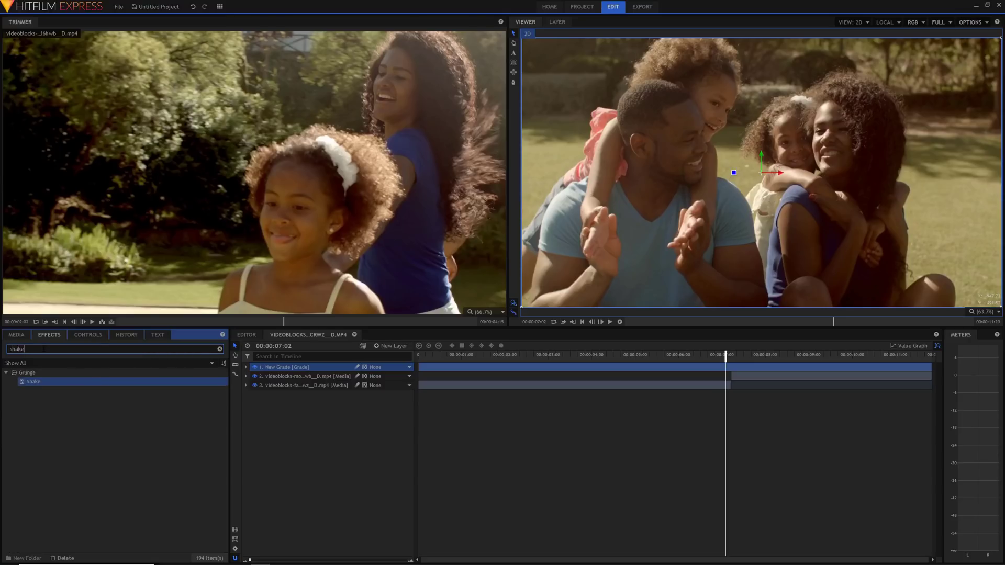
{"action": "left_click_drag", "start_coordinate": [44, 384], "coordinate": [286, 371]}
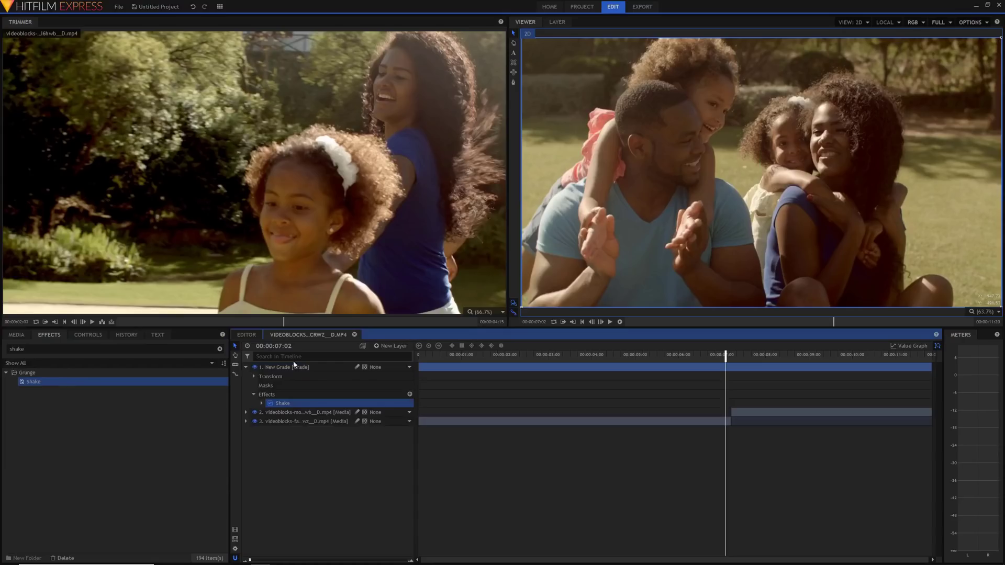
- Preview the default shake, raise the Shake effect's Amount to about 328, and play the shot back again
{"action": "left_click", "coordinate": [83, 337]}
{"action": "left_click", "coordinate": [14, 409]}
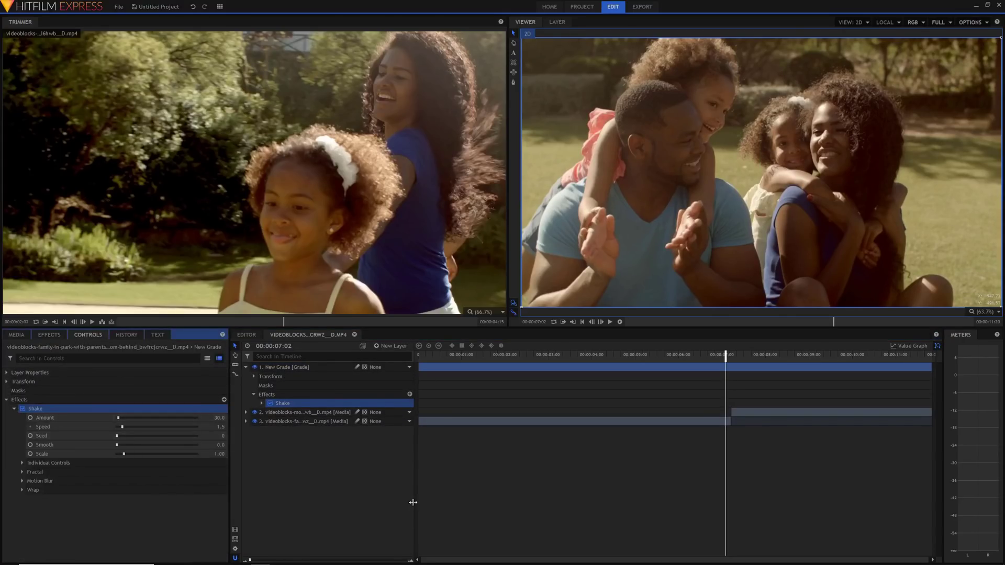
{"action": "left_click", "coordinate": [420, 355]}
{"action": "key", "text": "space"}
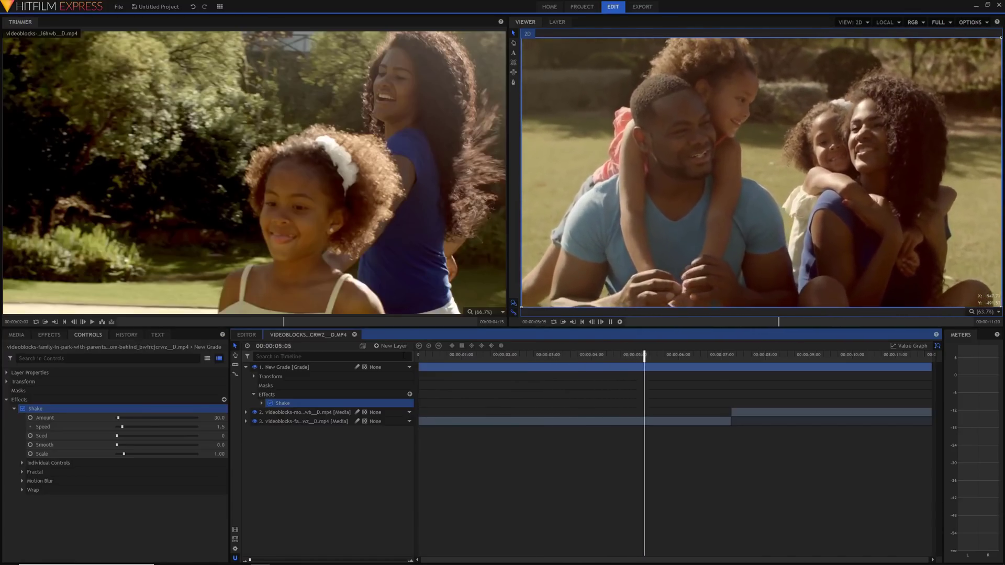
{"action": "key", "text": "space"}
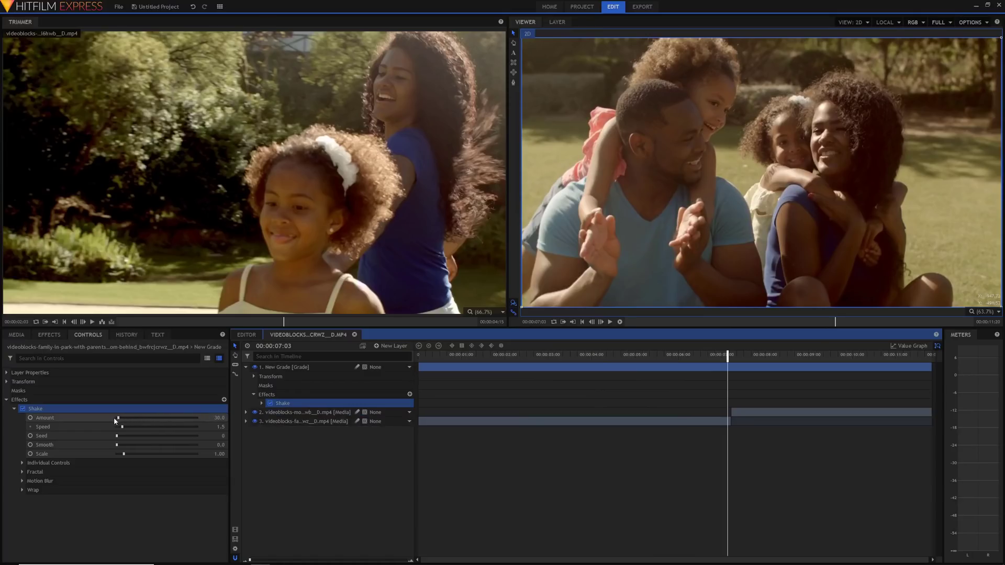
{"action": "left_click_drag", "start_coordinate": [118, 415], "coordinate": [142, 422]}
{"action": "left_click", "coordinate": [487, 354]}
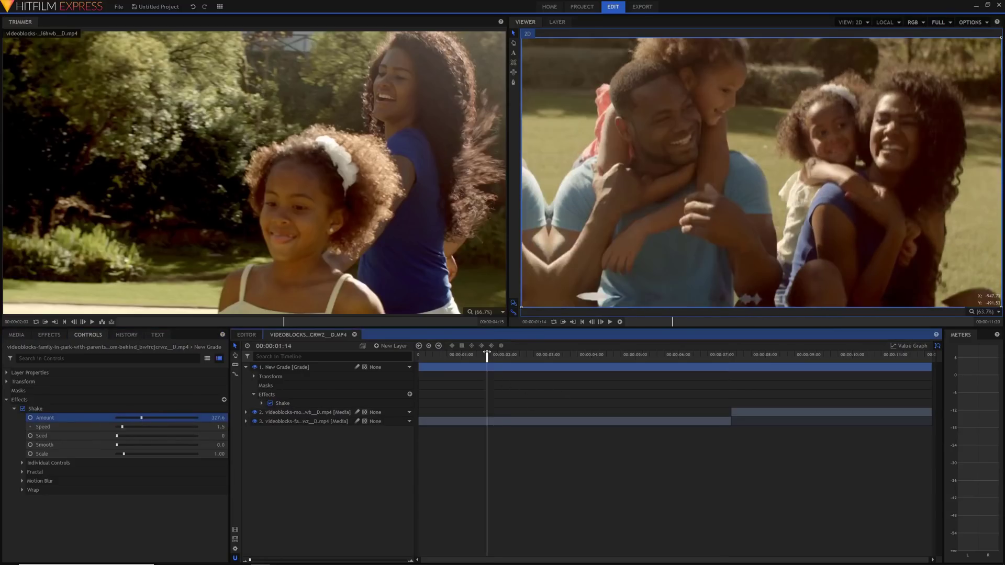
{"action": "key", "text": "space"}
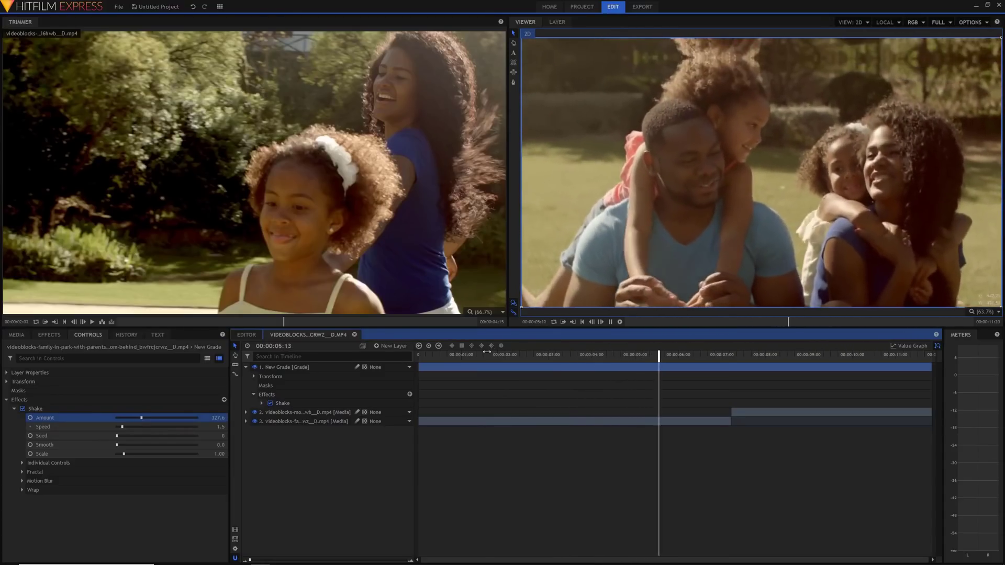
{"action": "key", "text": "space"}
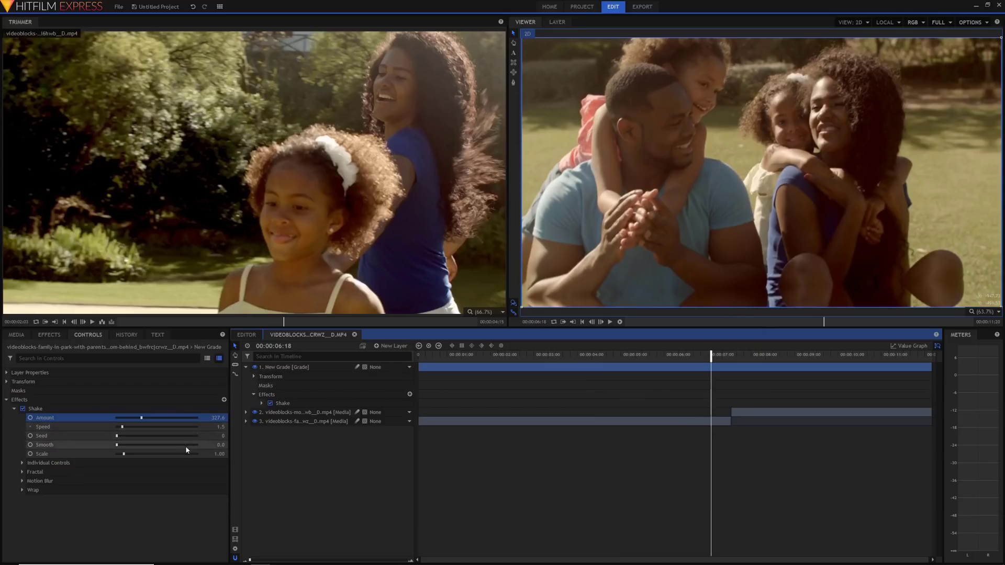
- Set the Shake effect's Smooth to 100 and play back part of the family clip
{"action": "left_click_drag", "start_coordinate": [121, 443], "coordinate": [275, 445]}
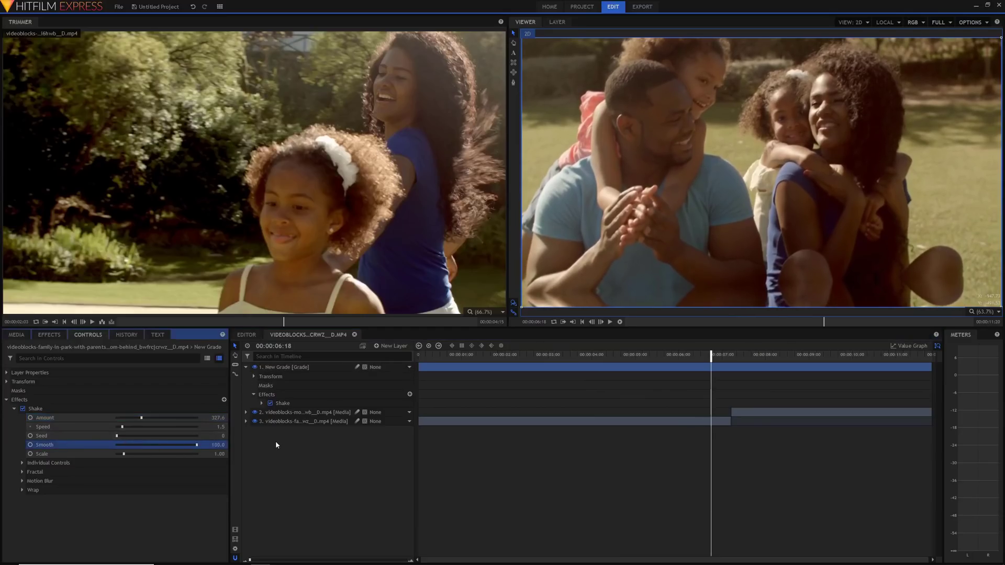
{"action": "left_click", "coordinate": [511, 355]}
{"action": "key", "text": "space"}
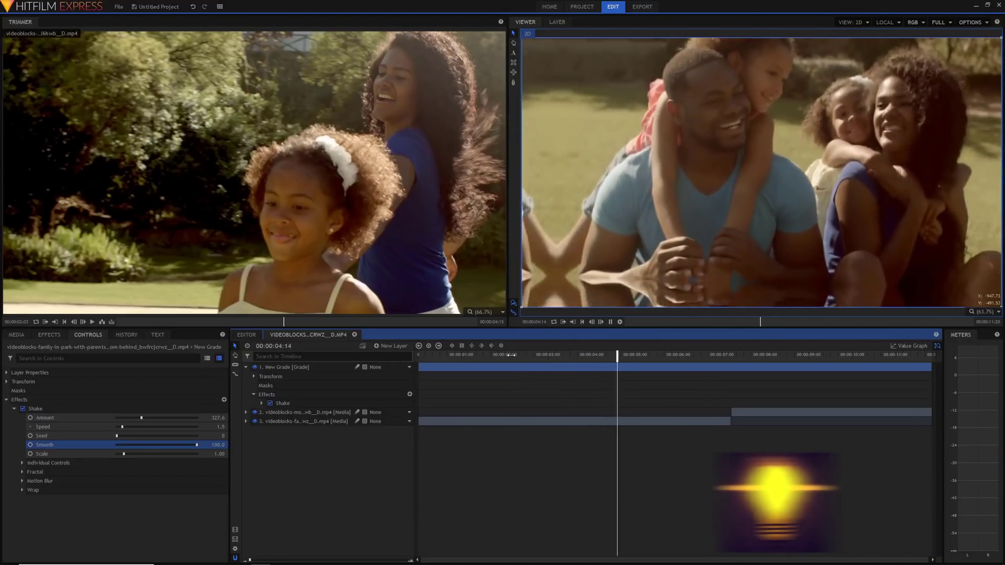
{"action": "key", "text": "space"}
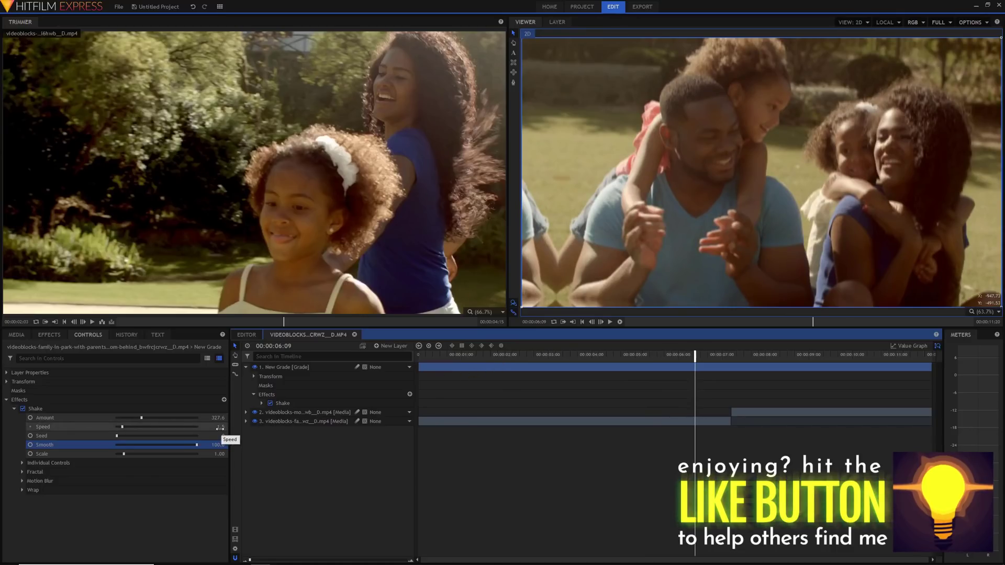
- Lower the Shake effect's Speed to well below 1 and play back the slower motion
{"action": "left_click_drag", "start_coordinate": [219, 428], "coordinate": [201, 428]}
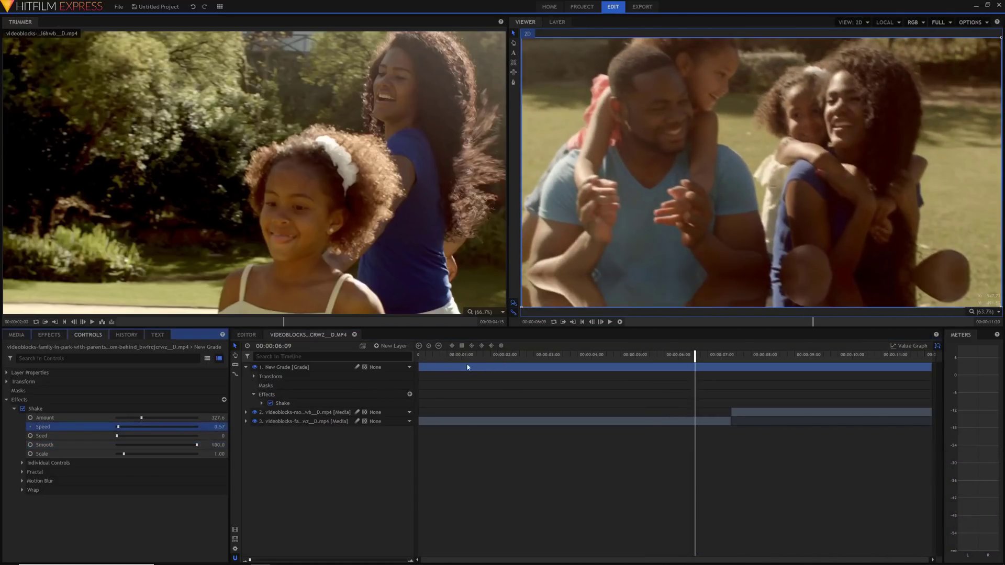
{"action": "left_click", "coordinate": [481, 356]}
{"action": "key", "text": "space"}
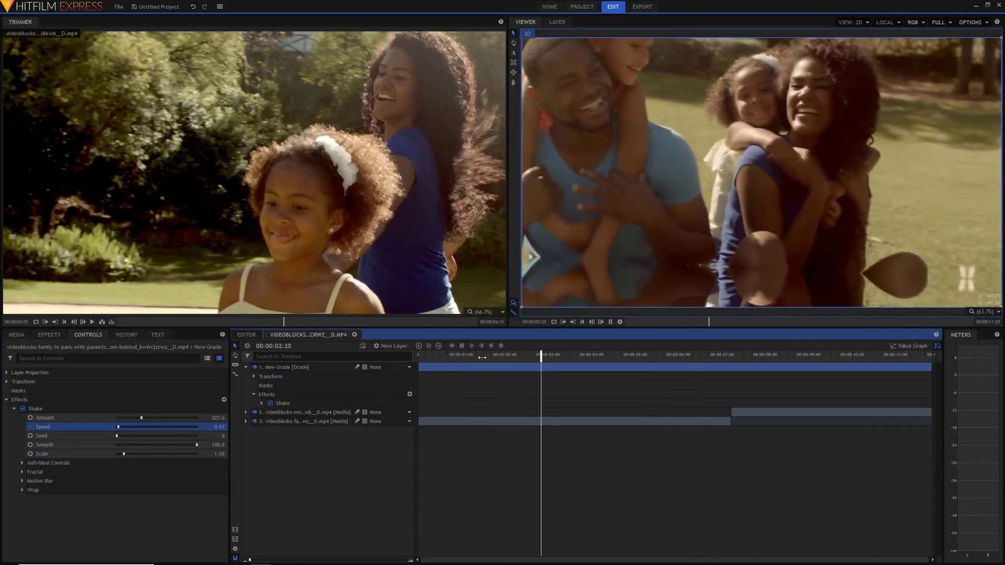
{"action": "key", "text": "space"}
- Set the Shake effect's Speed to 5 and play back the faster motion
{"action": "left_click", "coordinate": [219, 427]}
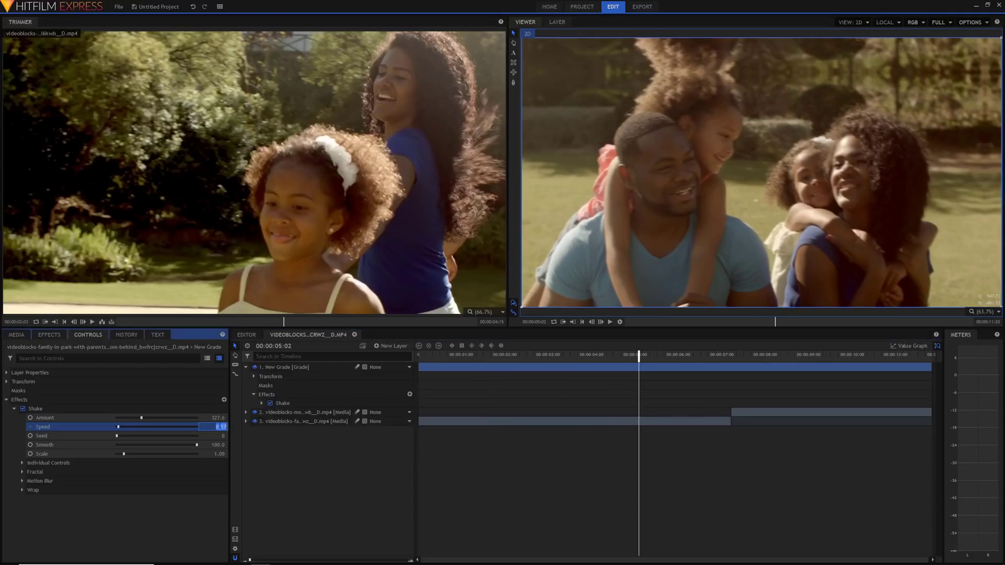
{"action": "type", "text": "5"}
{"action": "key", "text": "Return"}
{"action": "key", "text": "space"}
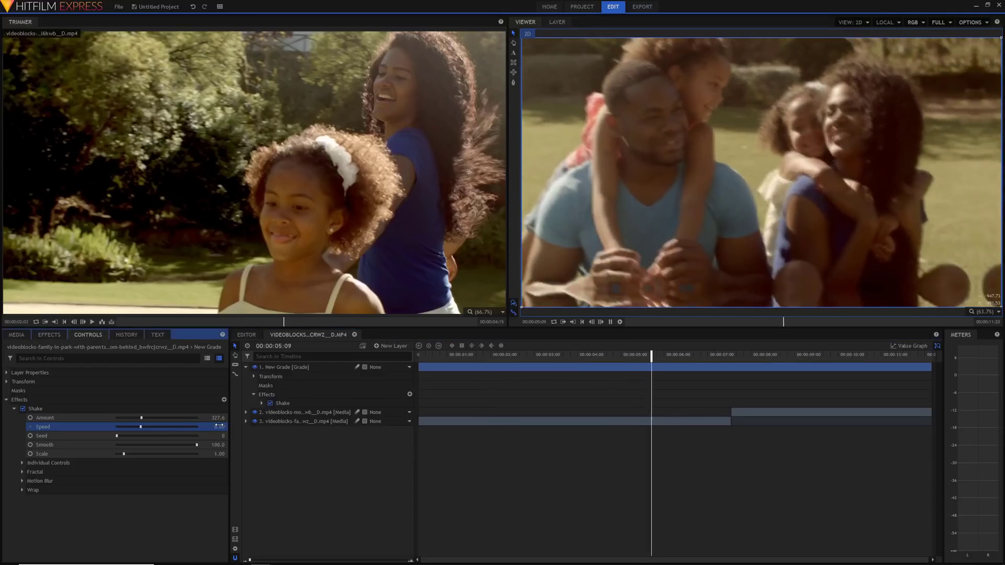
{"action": "key", "text": "space"}
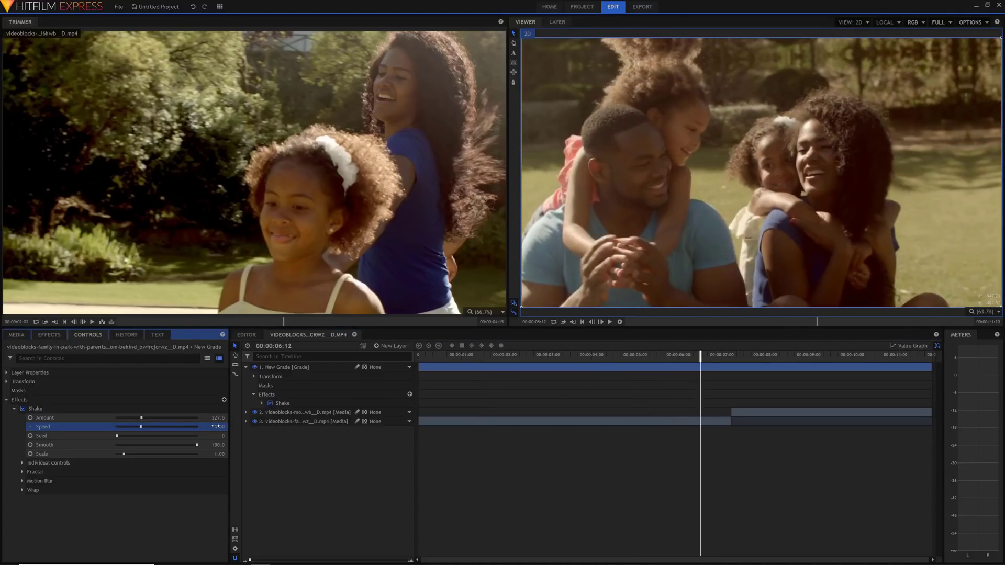
- Set the Shake effect's Speed to 1.5
{"action": "left_click", "coordinate": [215, 426]}
{"action": "type", "text": "1.25"}
{"action": "key", "text": "Return"}
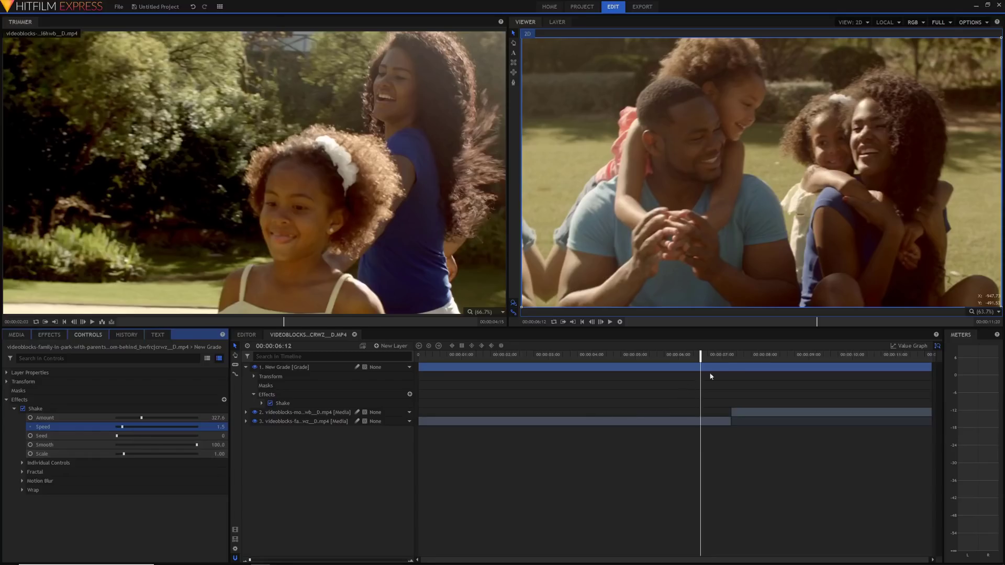
- Keyframe the grade layer's Shake Amount at 0 one second before the cut between the clips, at 00:00:06:05
{"action": "left_click", "coordinate": [730, 356]}
{"action": "left_click_drag", "start_coordinate": [730, 356], "coordinate": [732, 354]}
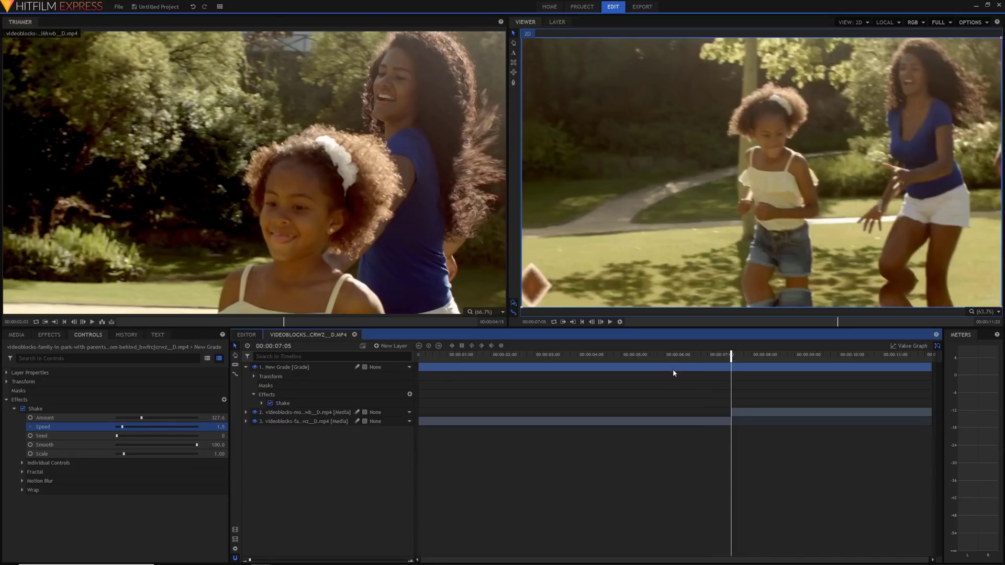
{"action": "left_click", "coordinate": [283, 346]}
{"action": "key", "text": "BackSpace"}
{"action": "type", "text": "6"}
{"action": "key", "text": "Return"}
{"action": "mouse_move", "coordinate": [679, 355]}
{"action": "left_mouse_down"}
{"action": "mouse_move", "coordinate": [702, 354]}
{"action": "mouse_move", "coordinate": [685, 355]}
{"action": "left_mouse_up"}
{"action": "key", "text": "Right"}
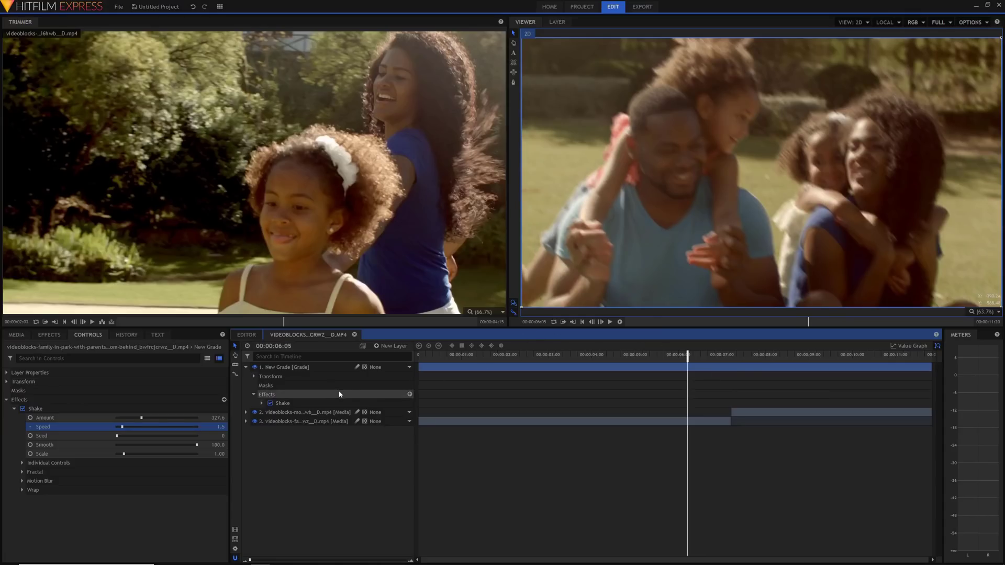
{"action": "left_click", "coordinate": [263, 403]}
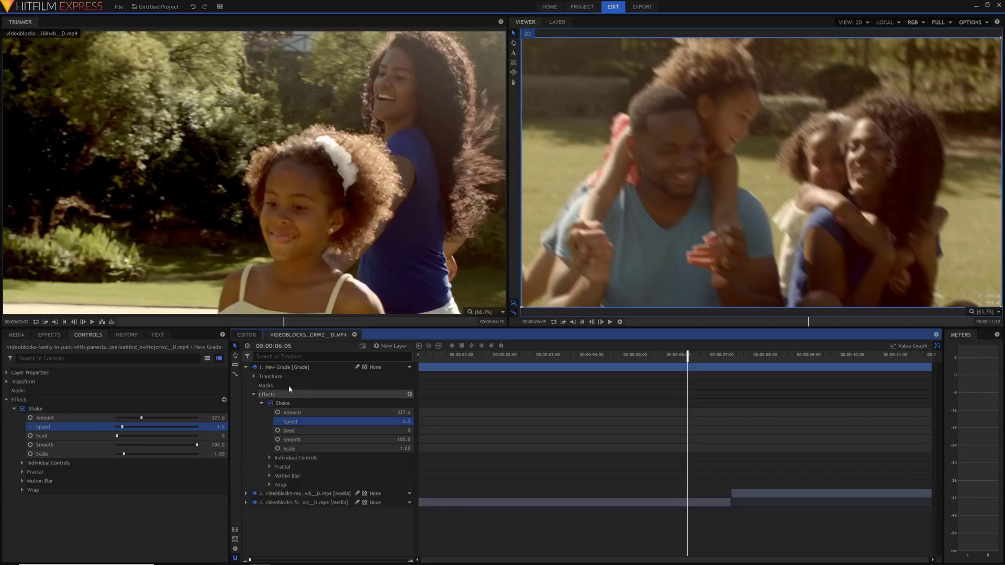
{"action": "left_click", "coordinate": [278, 413]}
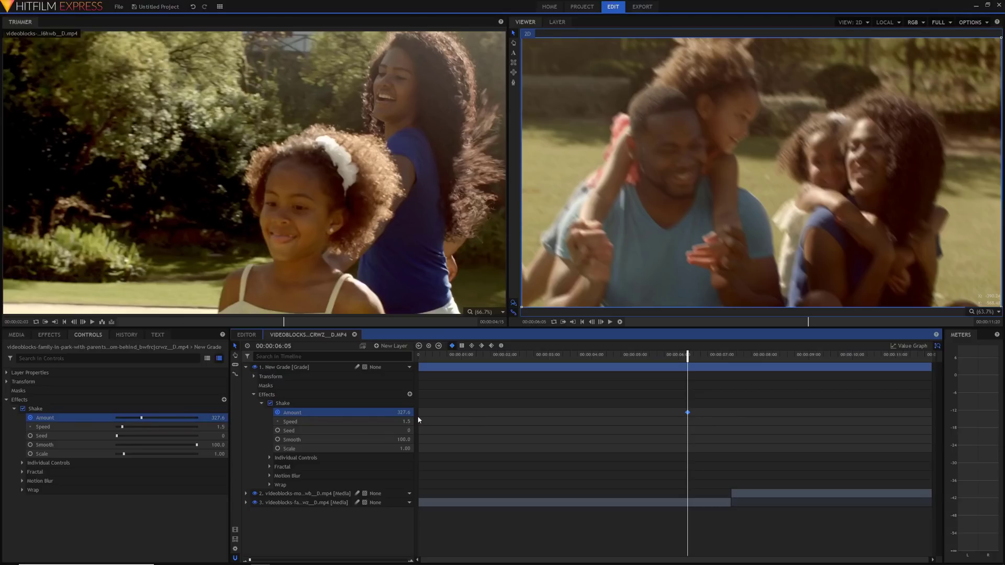
{"action": "left_click_drag", "start_coordinate": [403, 412], "coordinate": [335, 412]}
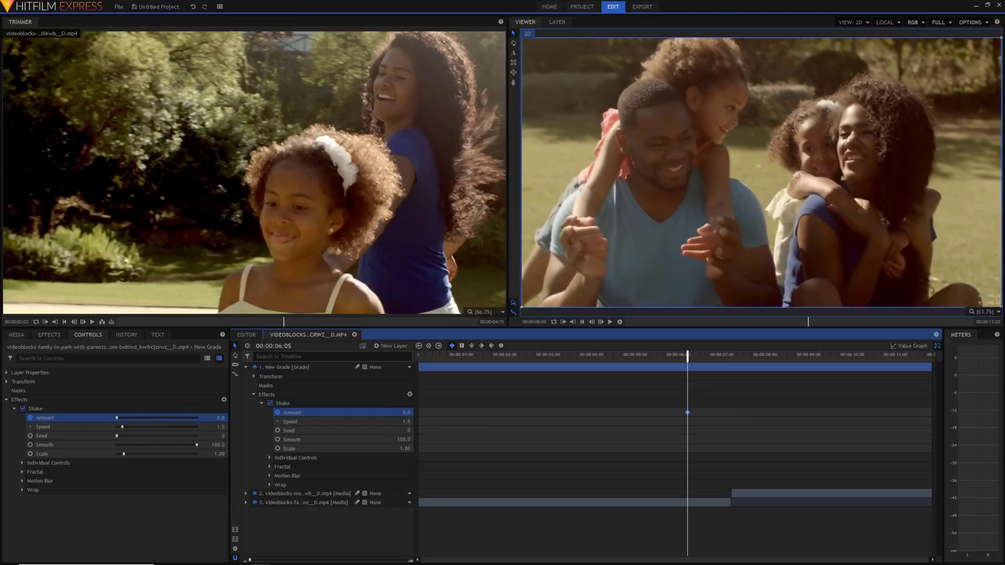
- Keyframe the grade layer's Shake Amount at 500 on the first clip's last frame before the cut, at 00:00:07:04
{"action": "left_click", "coordinate": [728, 356]}
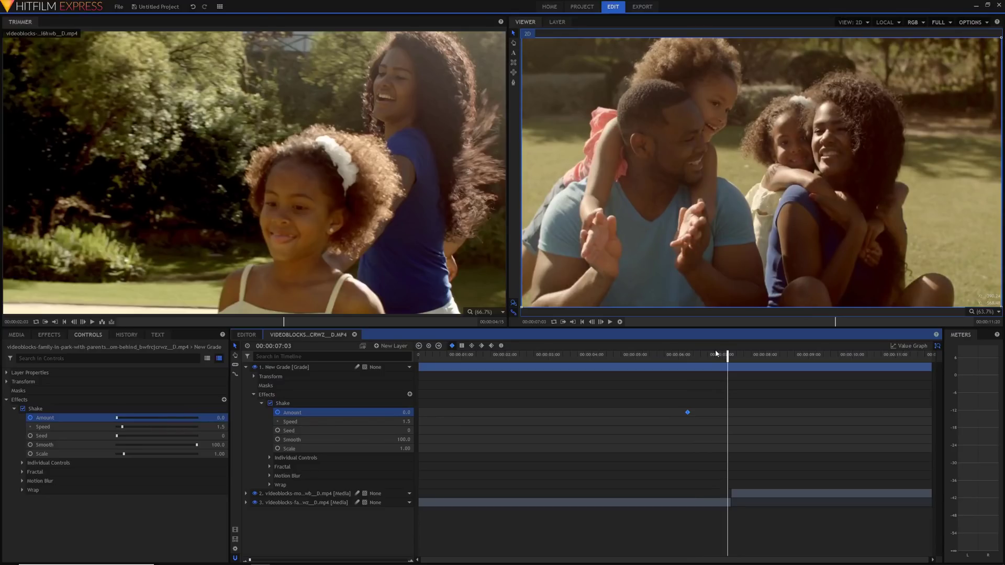
{"action": "left_click", "coordinate": [730, 355]}
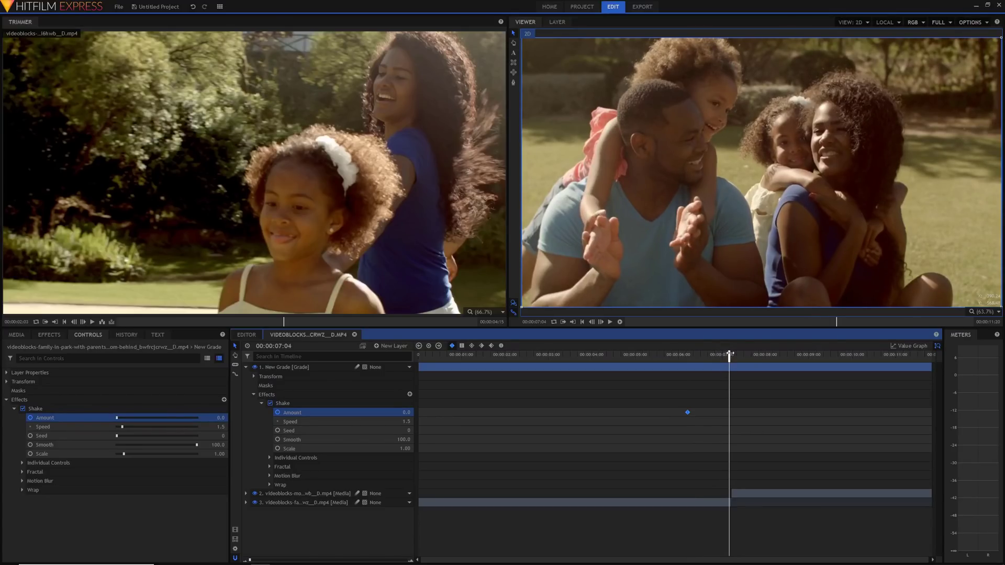
{"action": "left_click", "coordinate": [731, 355]}
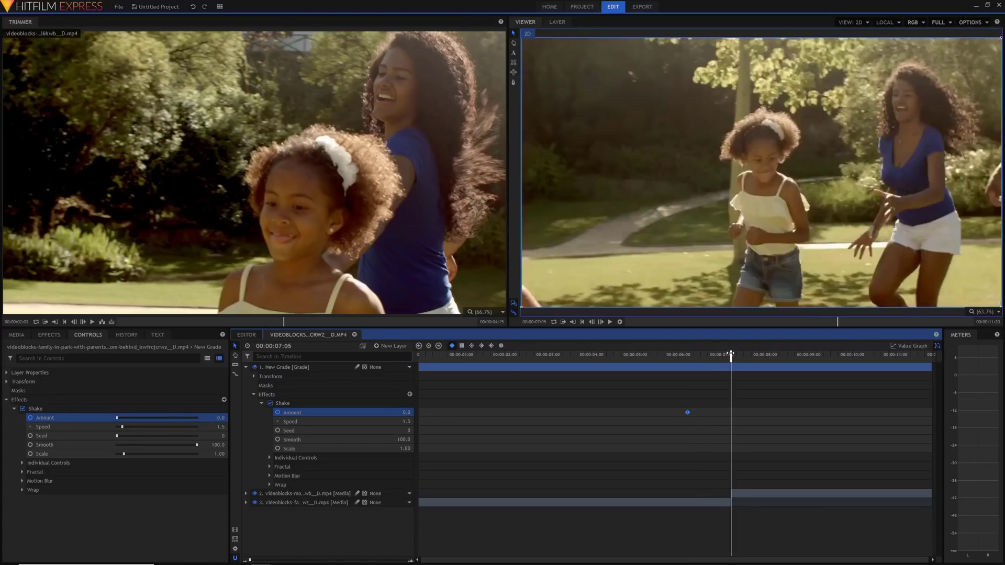
{"action": "left_click", "coordinate": [730, 355]}
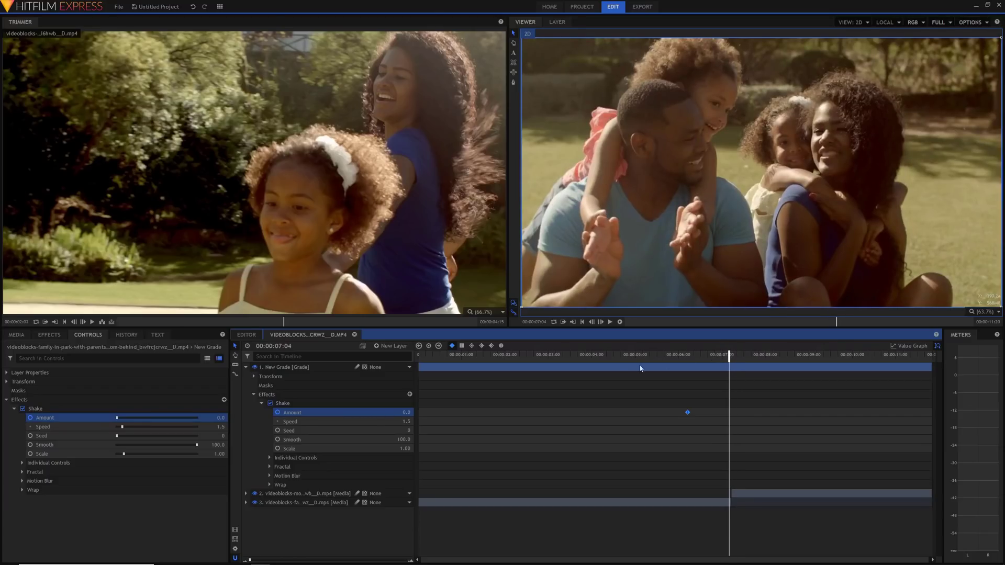
{"action": "left_click", "coordinate": [403, 412]}
{"action": "type", "text": "500"}
{"action": "key", "text": "Return"}
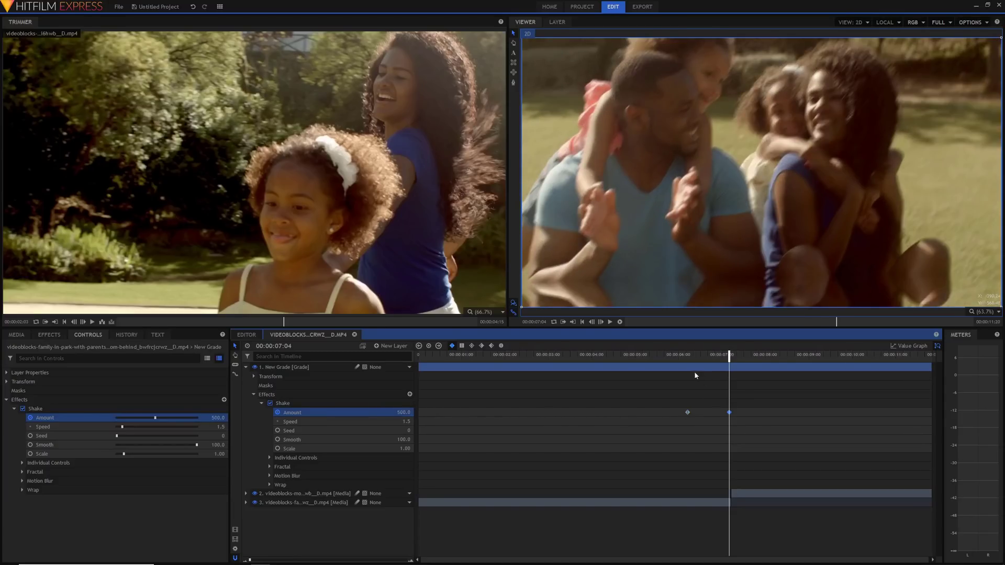
- Play back the composite from just before the first Amount keyframe to check the shake building up to the cut
{"action": "left_click", "coordinate": [678, 354]}
{"action": "key", "text": "space"}
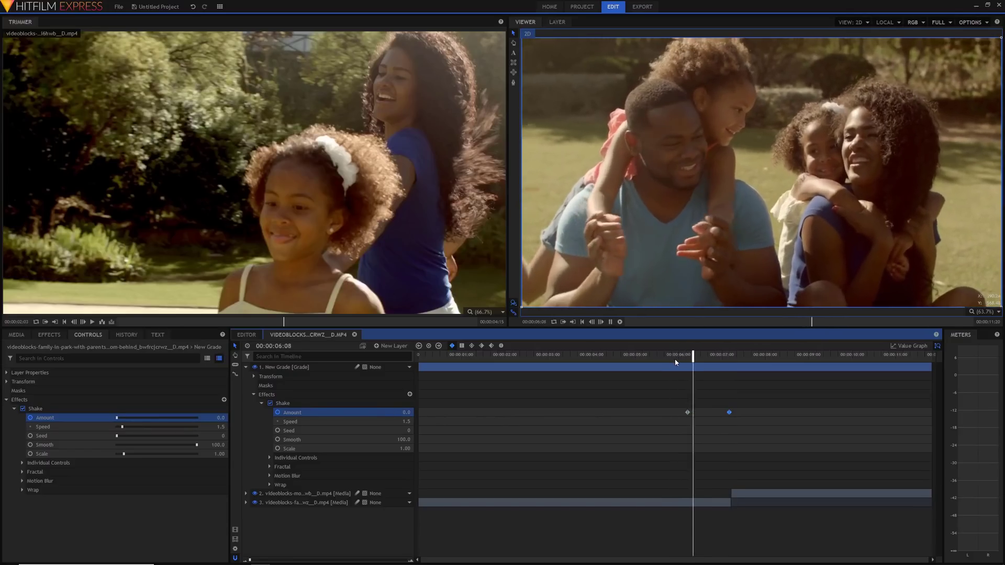
{"action": "mouse_move", "coordinate": [683, 358]}
{"action": "left_mouse_down"}
{"action": "mouse_move", "coordinate": [720, 359]}
{"action": "mouse_move", "coordinate": [678, 358]}
{"action": "left_mouse_up"}
{"action": "key", "text": "space"}
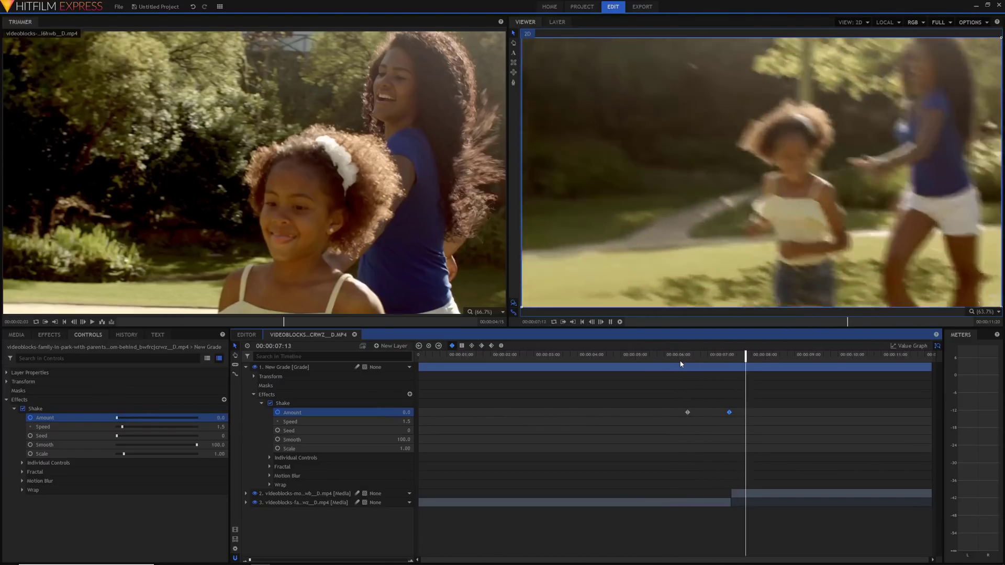
{"action": "key", "text": "space"}
- Keyframe the Shake Amount at 0 one second after the peak keyframe and play back the whole transition
{"action": "left_click", "coordinate": [729, 355]}
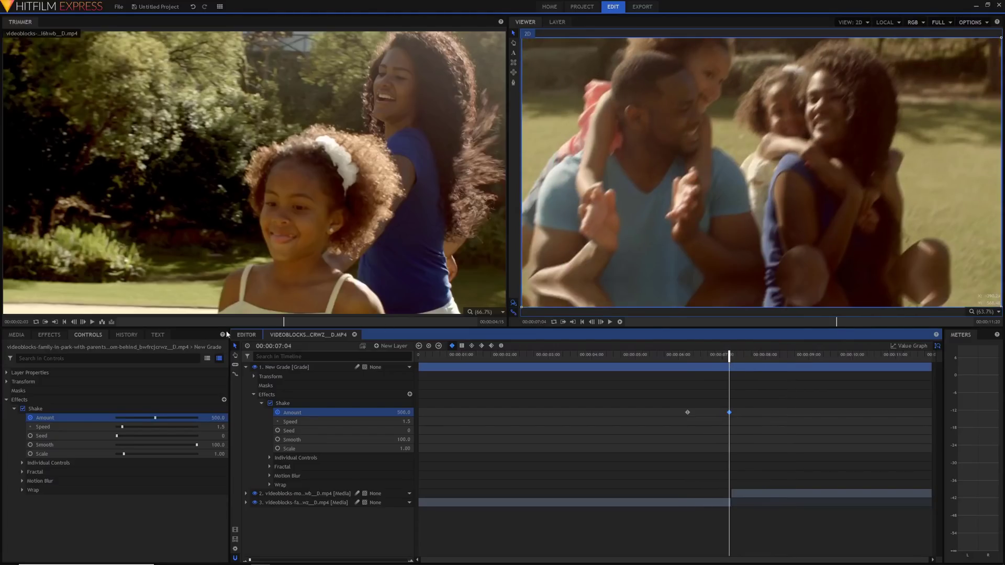
{"action": "type", "text": "8"}
{"action": "key", "text": "Return"}
{"action": "left_click", "coordinate": [404, 412]}
{"action": "type", "text": "0"}
{"action": "key", "text": "Return"}
{"action": "left_click", "coordinate": [665, 356]}
{"action": "key", "text": "space"}
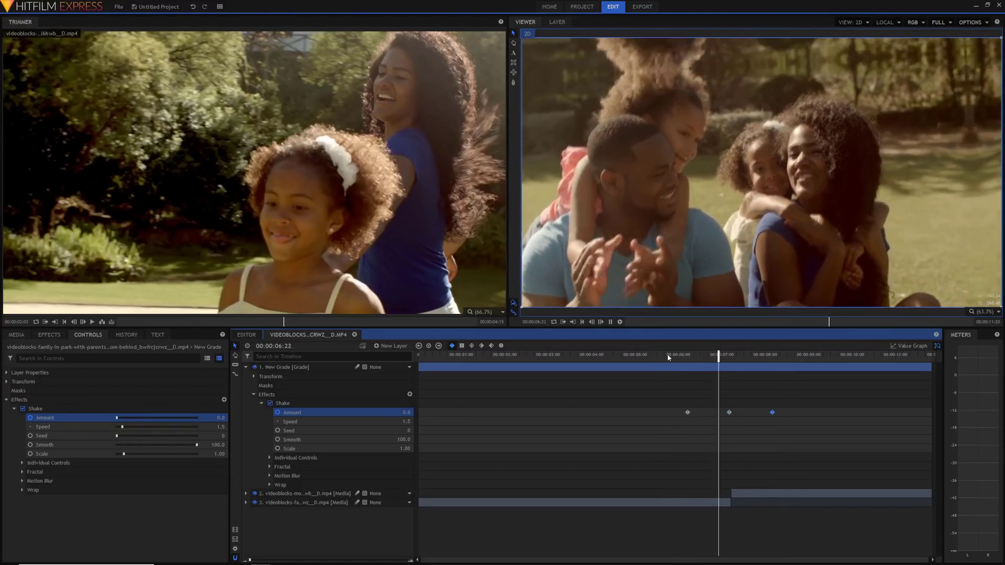
{"action": "key", "text": "space"}
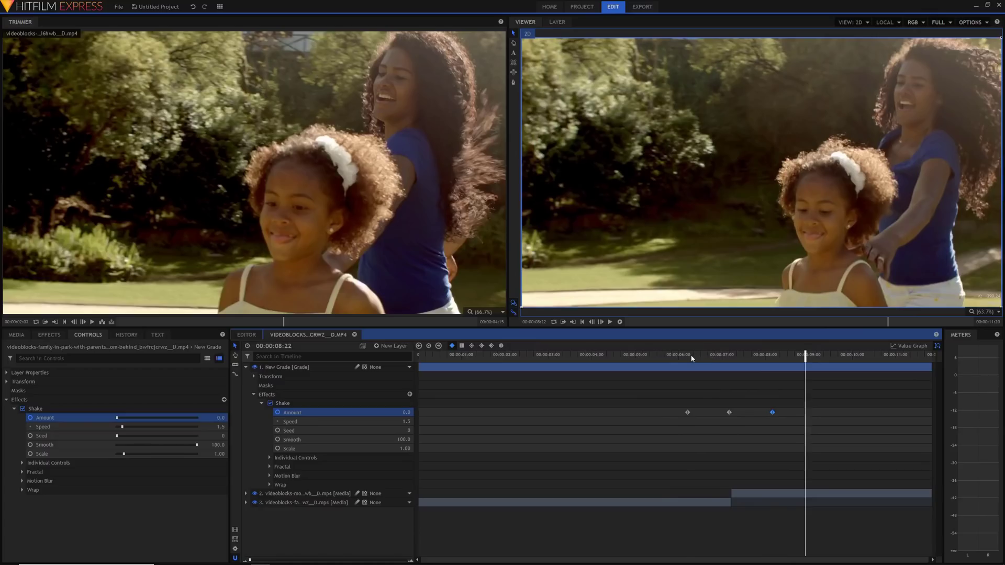
- Try a horizontal-only shake by setting Y Shake and Tilt Shake to 0 in the Individual Controls, and play it back
{"action": "left_click_drag", "start_coordinate": [710, 357], "coordinate": [729, 354]}
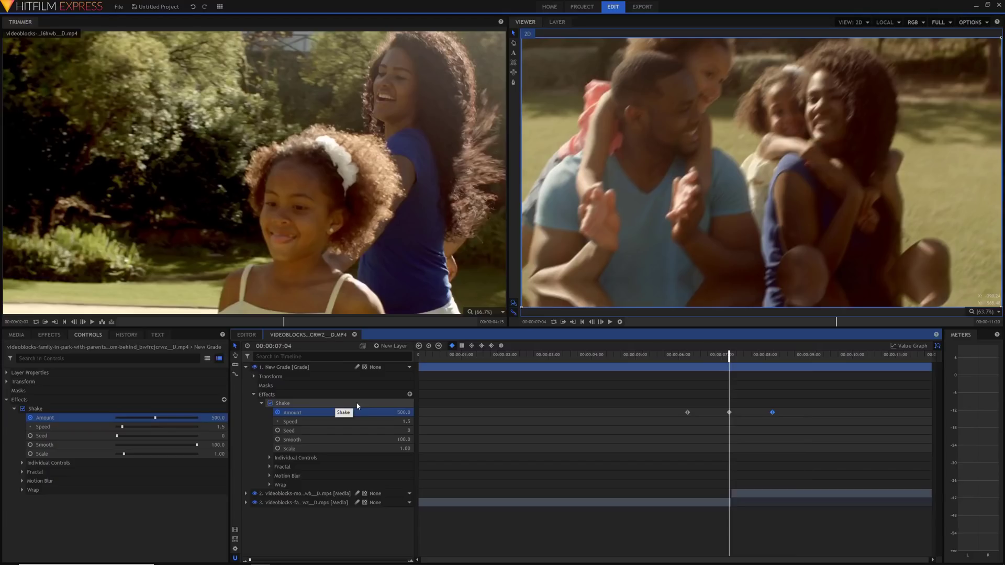
{"action": "left_click", "coordinate": [270, 458]}
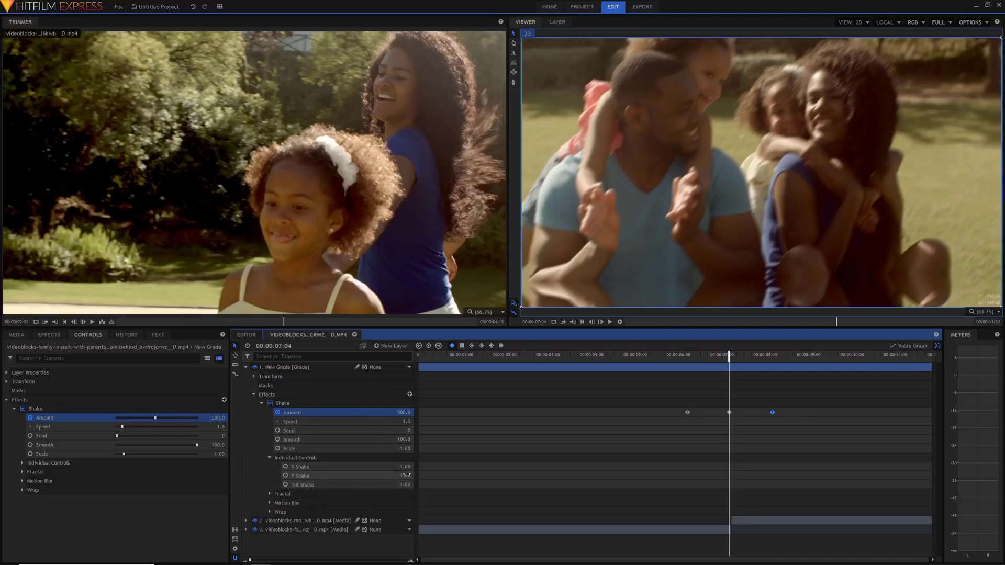
{"action": "left_click_drag", "start_coordinate": [406, 475], "coordinate": [367, 484]}
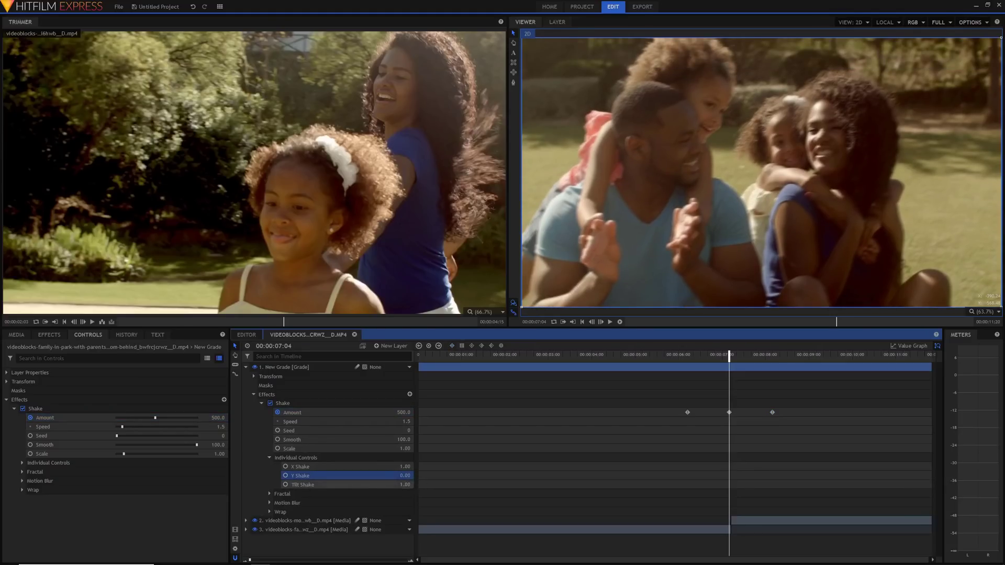
{"action": "left_click", "coordinate": [655, 359]}
{"action": "key", "text": "space"}
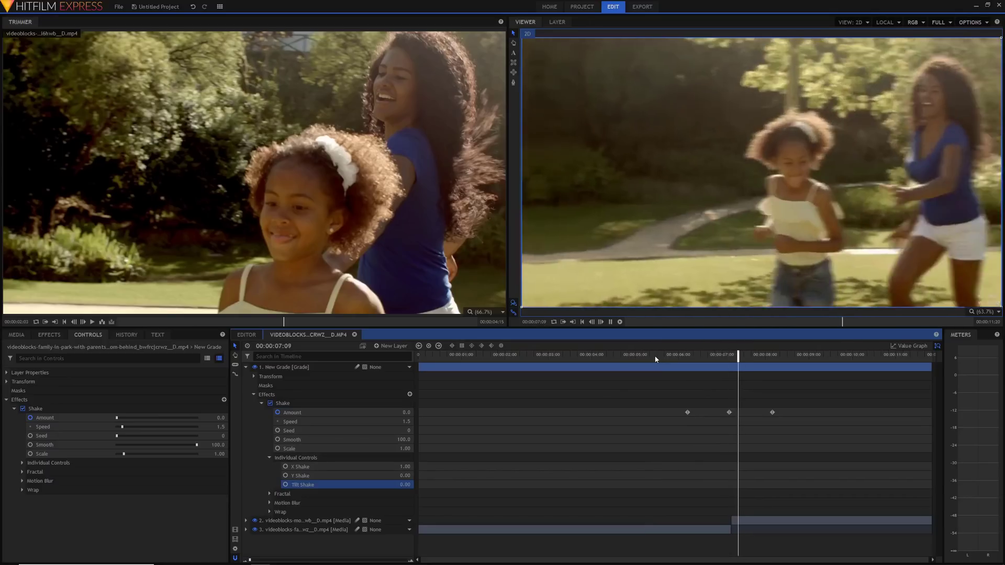
{"action": "key", "text": "space"}
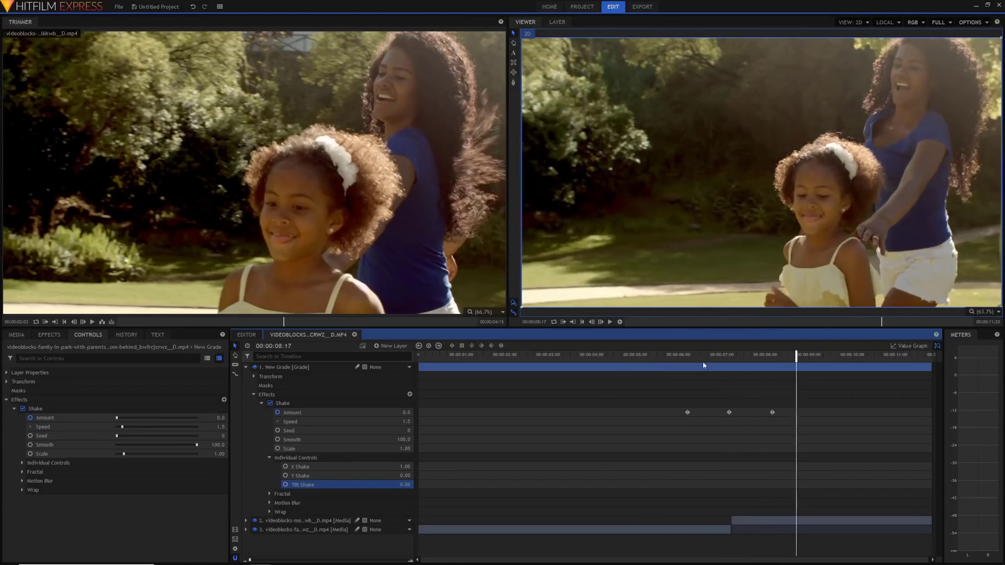
- Set the Shake effect's Y Shake and Tilt Shake back to 1 and play back the transition
{"action": "left_click", "coordinate": [405, 476]}
{"action": "type", "text": "1"}
{"action": "key", "text": "Tab"}
{"action": "type", "text": "1"}
{"action": "key", "text": "Return"}
{"action": "left_click_drag", "start_coordinate": [724, 355], "coordinate": [667, 357]}
{"action": "left_click", "coordinate": [493, 435]}
{"action": "key", "text": "space"}
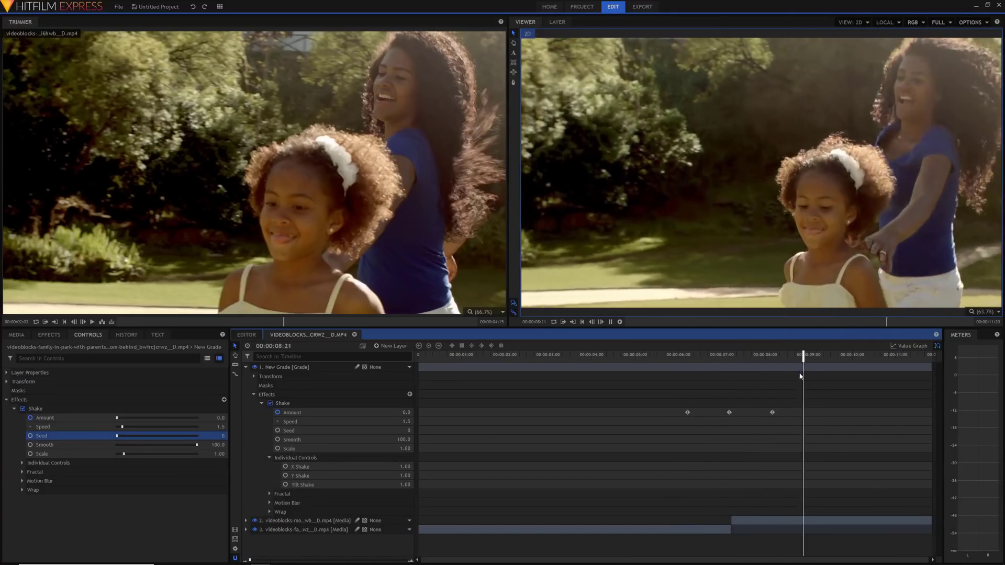
{"action": "key", "text": "space"}
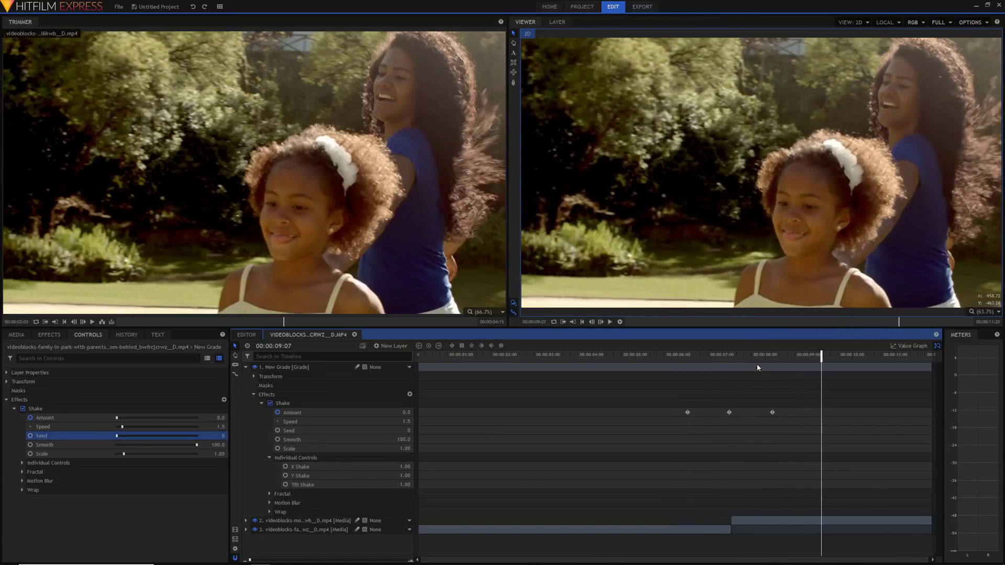
- Show the Shake Amount's value graph, enlarged around its three keyframes
{"action": "left_click_drag", "start_coordinate": [654, 404], "coordinate": [803, 423]}
{"action": "left_click", "coordinate": [665, 396]}
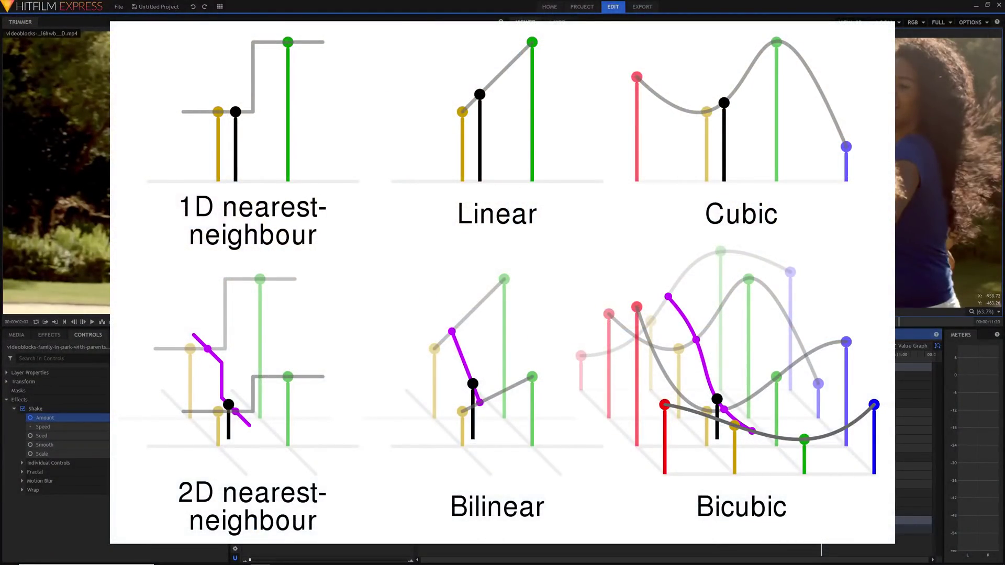
{"action": "left_click", "coordinate": [913, 366]}
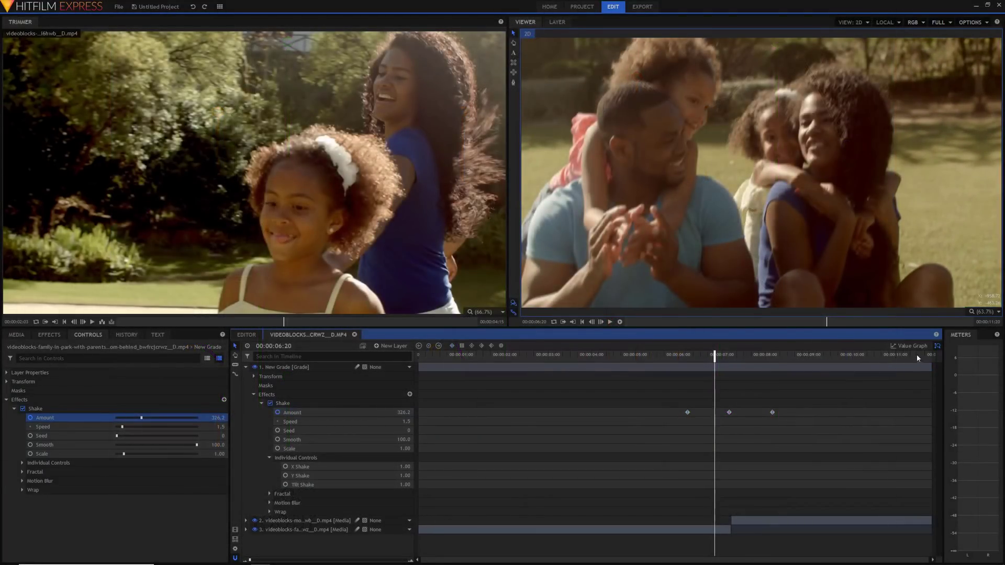
{"action": "left_click", "coordinate": [908, 347]}
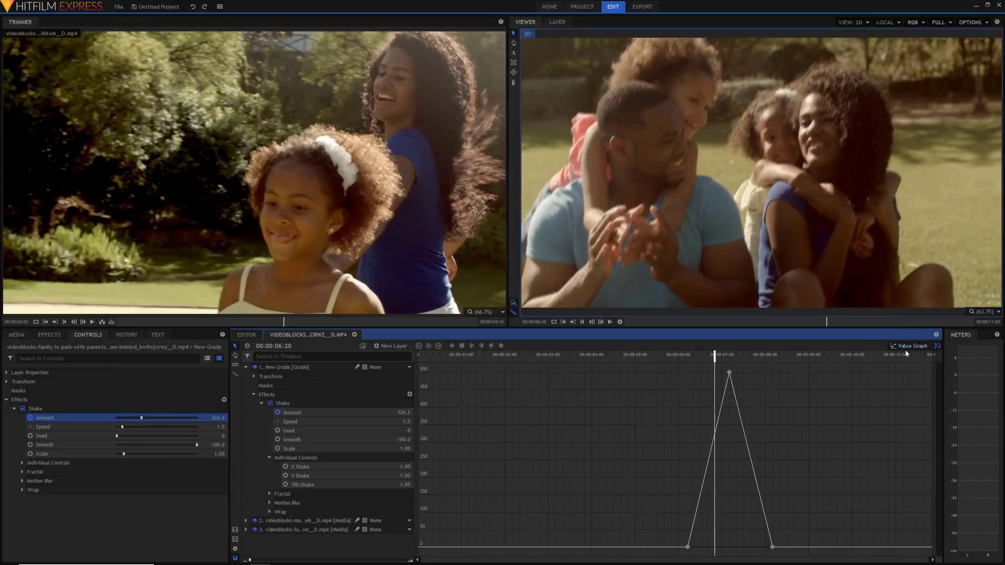
{"action": "left_click_drag", "start_coordinate": [250, 559], "coordinate": [304, 561]}
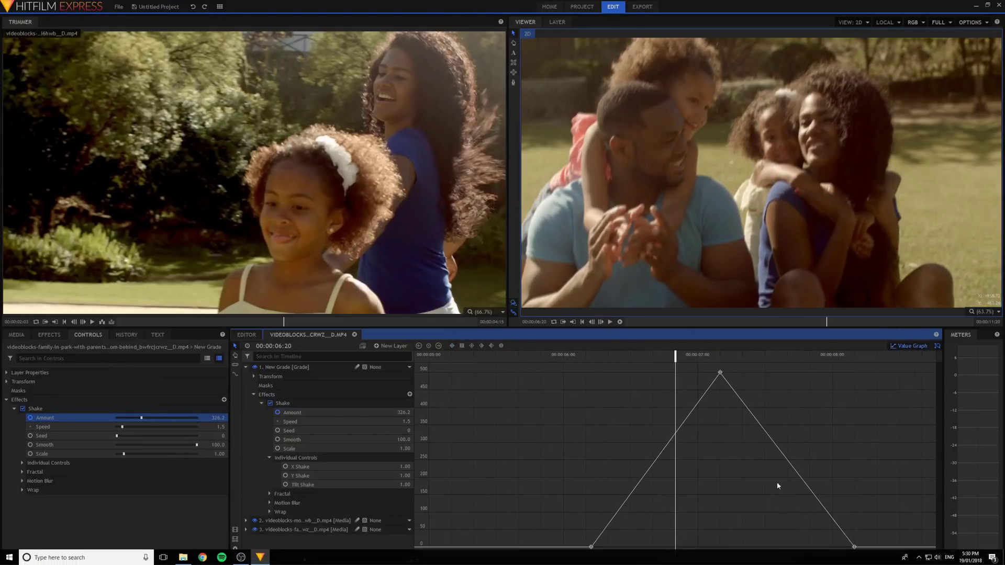
{"action": "mouse_move", "coordinate": [685, 560]}
{"action": "left_mouse_down"}
{"action": "mouse_move", "coordinate": [719, 561]}
{"action": "mouse_move", "coordinate": [703, 561]}
{"action": "left_mouse_up"}
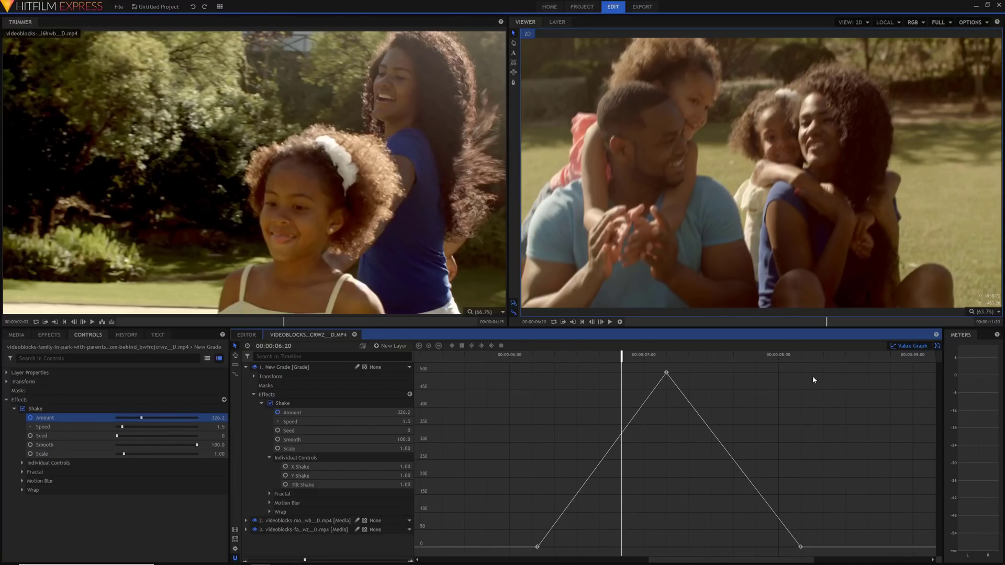
- Select all three Amount keyframes and convert them to manual Bezier interpolation after trying constant and smooth interpolation
{"action": "left_click_drag", "start_coordinate": [840, 364], "coordinate": [505, 562]}
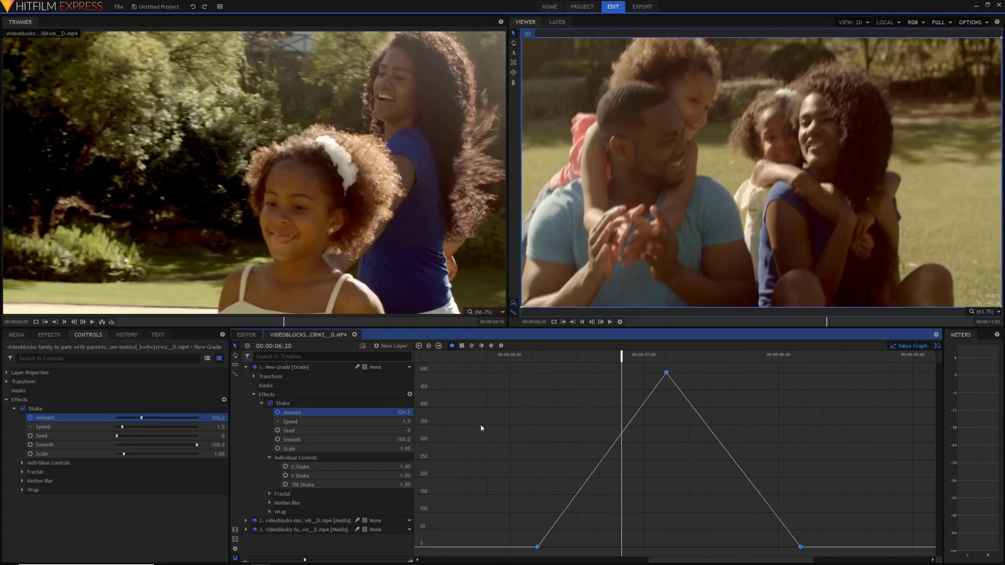
{"action": "left_click", "coordinate": [462, 346]}
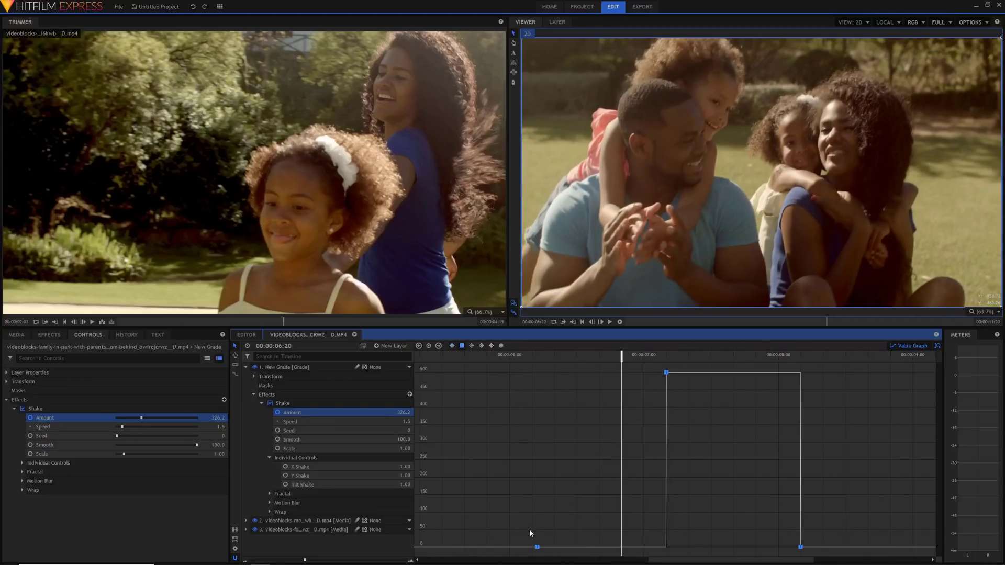
{"action": "left_click", "coordinate": [470, 346]}
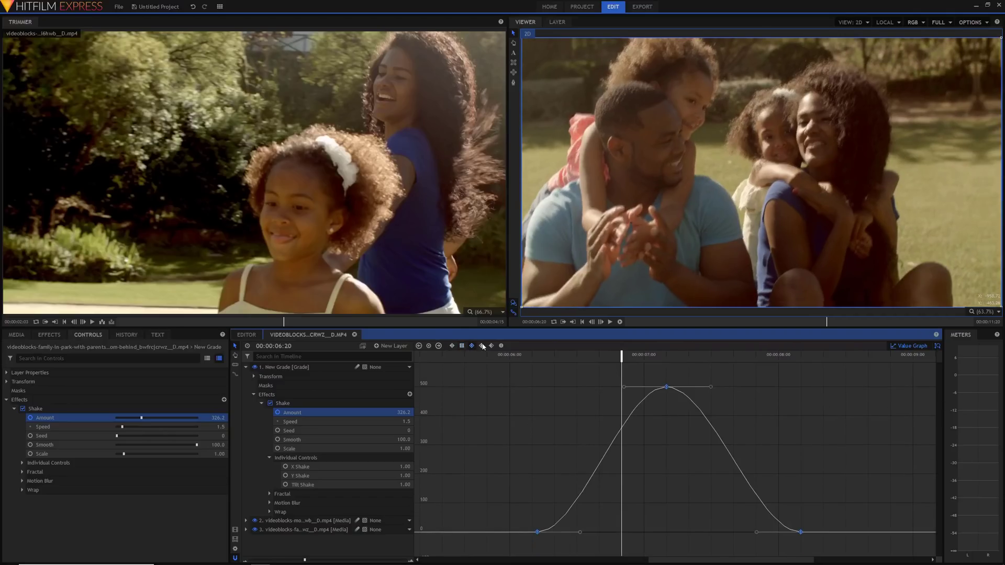
{"action": "left_click", "coordinate": [500, 347]}
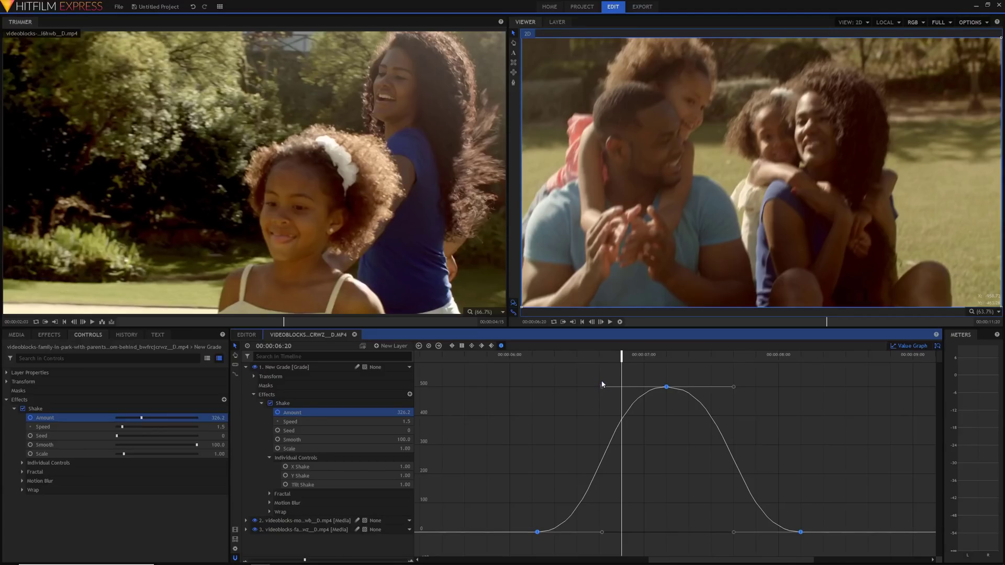
- Pull both Bezier handles of the peak Amount keyframe straight down to shape a sharp spike, and play back the transition
{"action": "left_click_drag", "start_coordinate": [603, 388], "coordinate": [689, 511]}
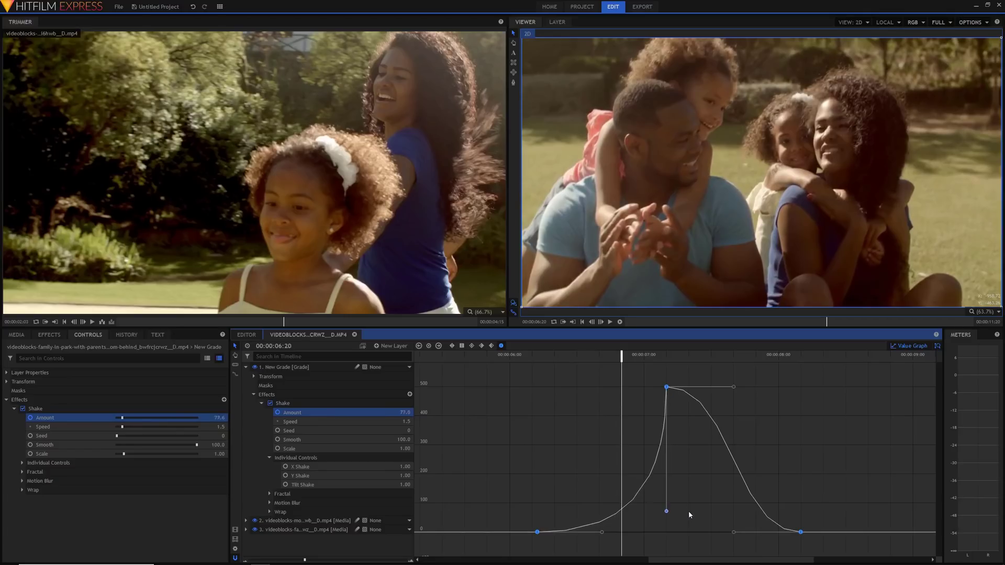
{"action": "left_click_drag", "start_coordinate": [733, 390], "coordinate": [666, 515]}
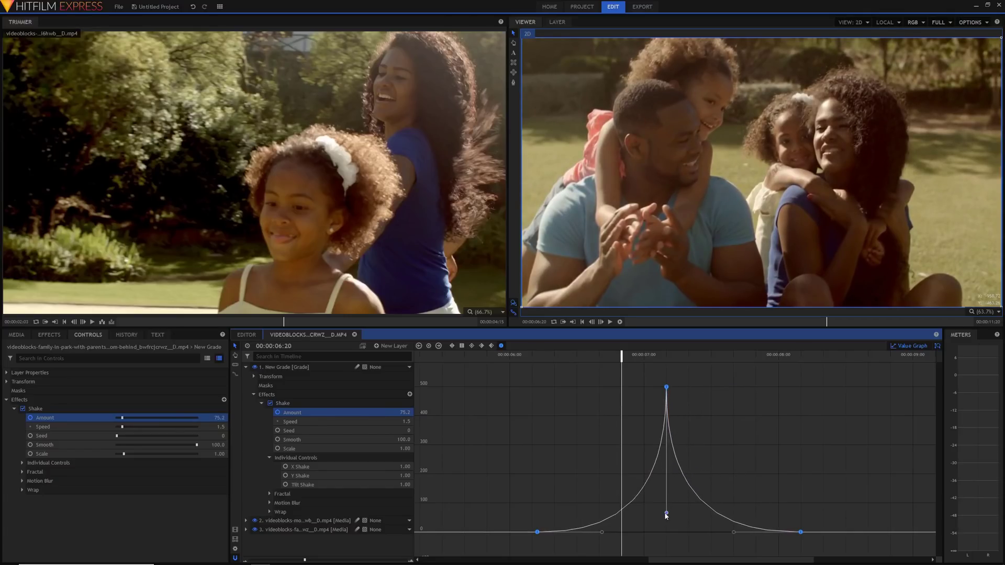
{"action": "left_click", "coordinate": [507, 354]}
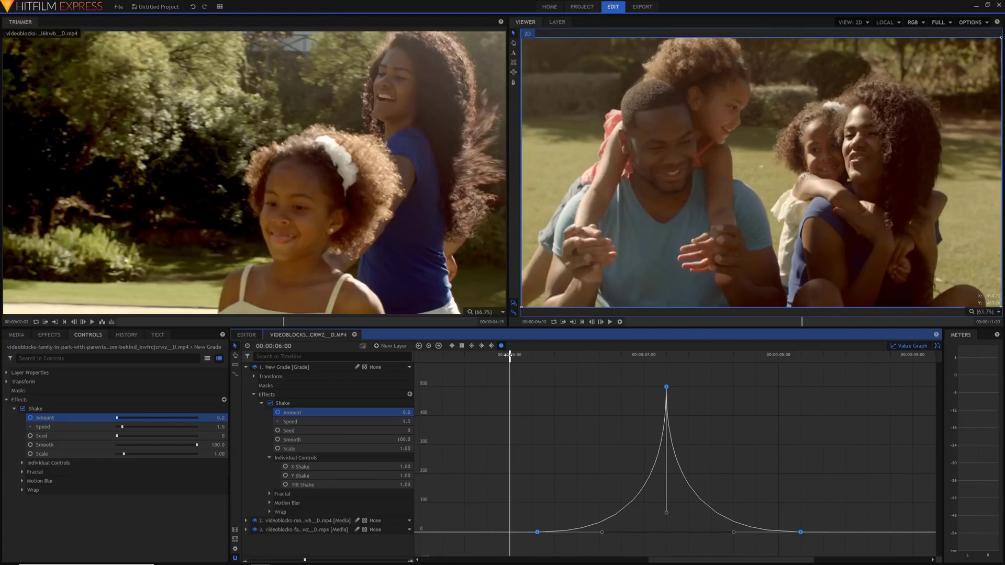
{"action": "key", "text": "space"}
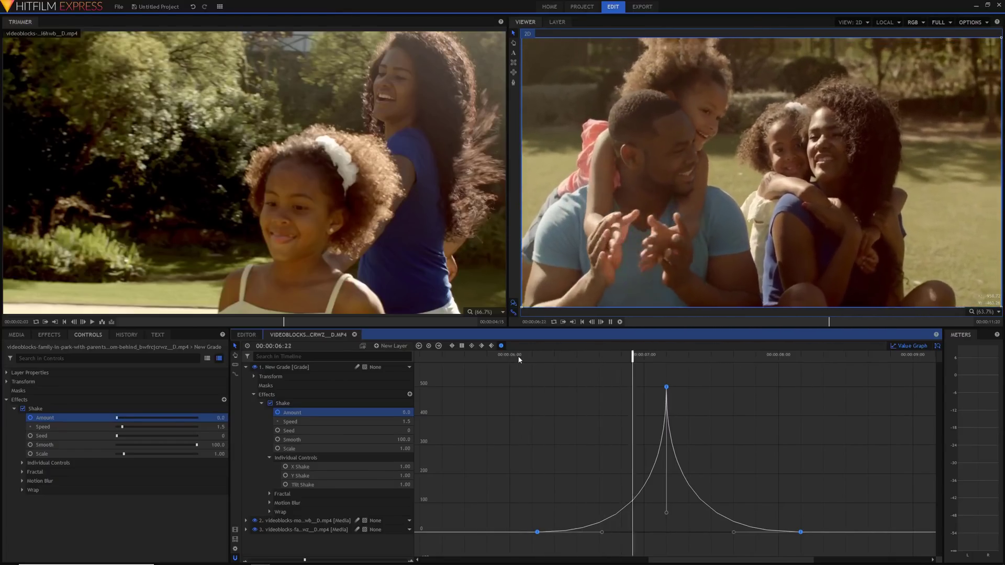
{"action": "left_click_drag", "start_coordinate": [666, 355], "coordinate": [533, 356]}
{"action": "key", "text": "space"}
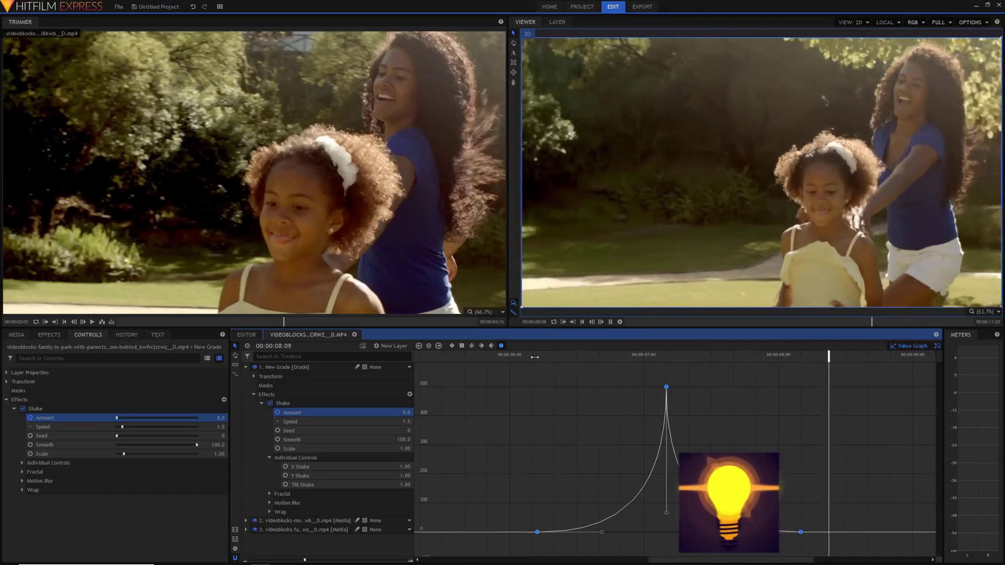
{"action": "key", "text": "space"}
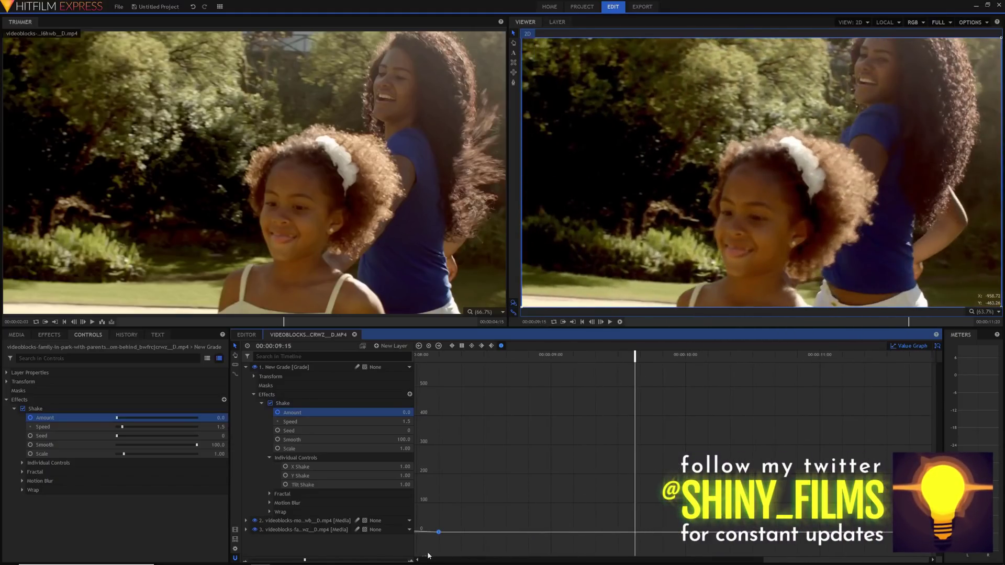
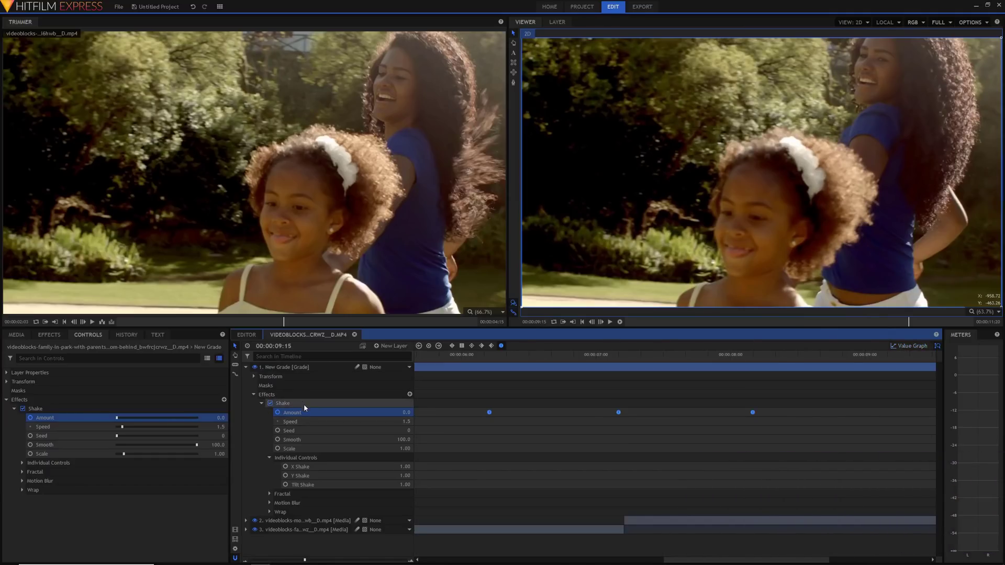
- Duplicate the Shake effect on the New Grade layer, play back the transition and return to the peak keyframe
{"action": "left_click_drag", "start_coordinate": [304, 560], "coordinate": [252, 558]}
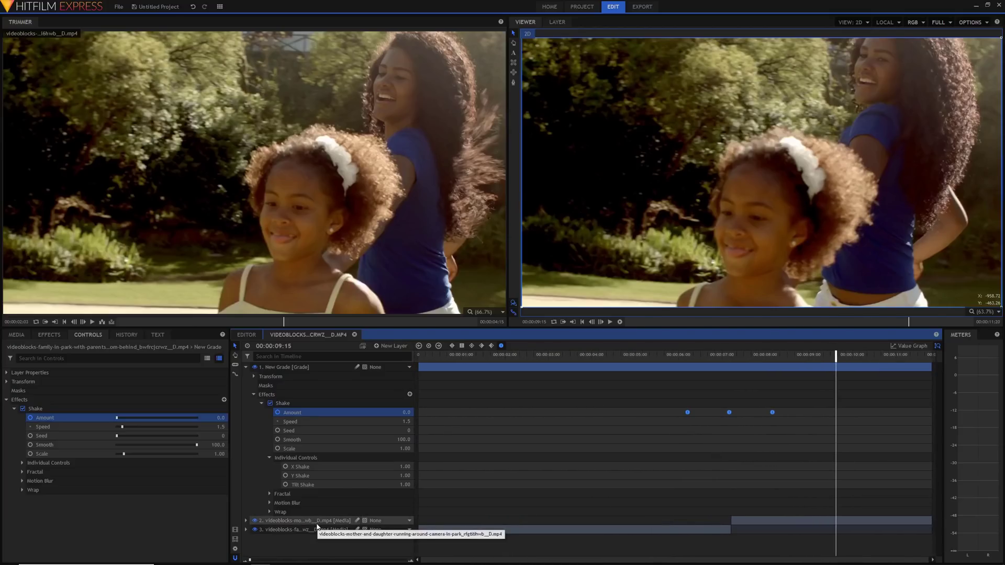
{"action": "left_click", "coordinate": [286, 406]}
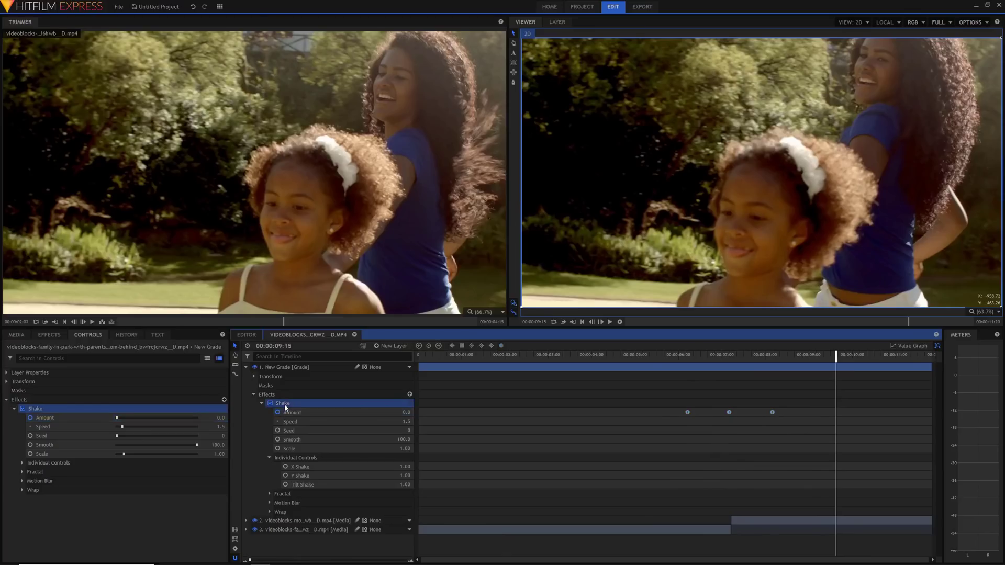
{"action": "key", "text": "ctrl+d"}
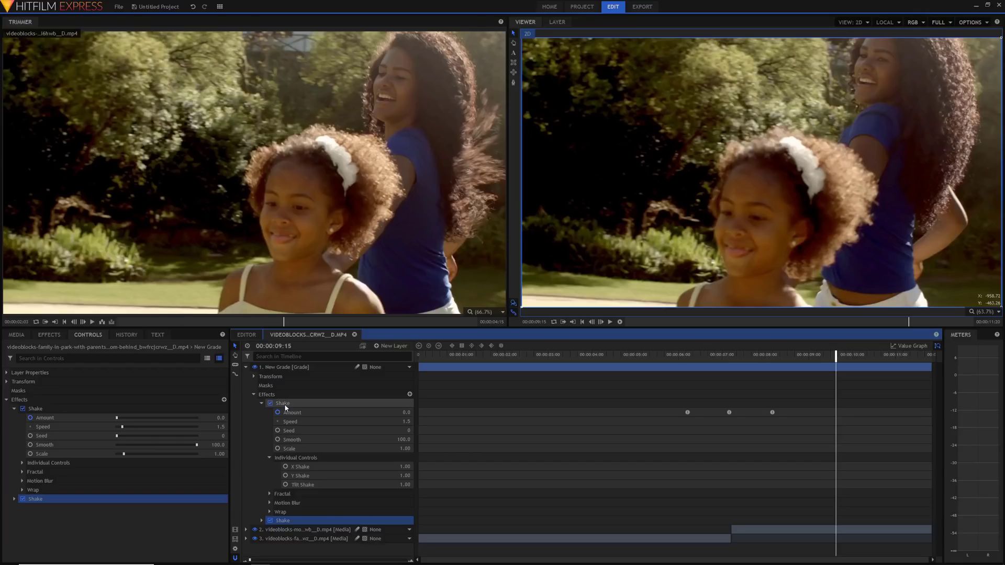
{"action": "left_click", "coordinate": [672, 356]}
{"action": "key", "text": "space"}
{"action": "mouse_move", "coordinate": [737, 360]}
{"action": "left_mouse_down"}
{"action": "mouse_move", "coordinate": [728, 358]}
{"action": "mouse_move", "coordinate": [759, 357]}
{"action": "mouse_move", "coordinate": [729, 356]}
{"action": "left_mouse_up"}
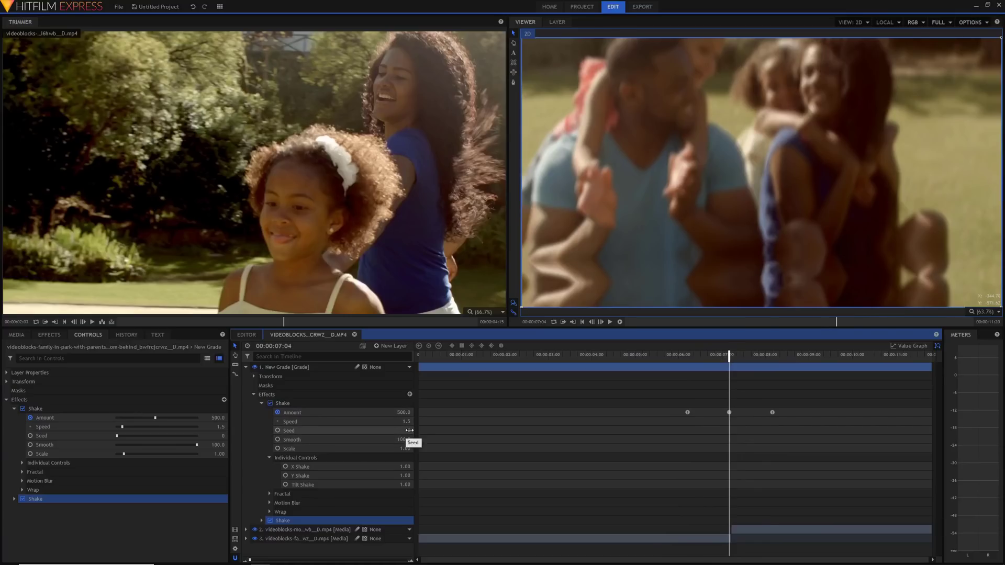
- Set the first Shake effect's Seed to 123 and play back the transition
{"action": "left_click_drag", "start_coordinate": [410, 431], "coordinate": [652, 398]}
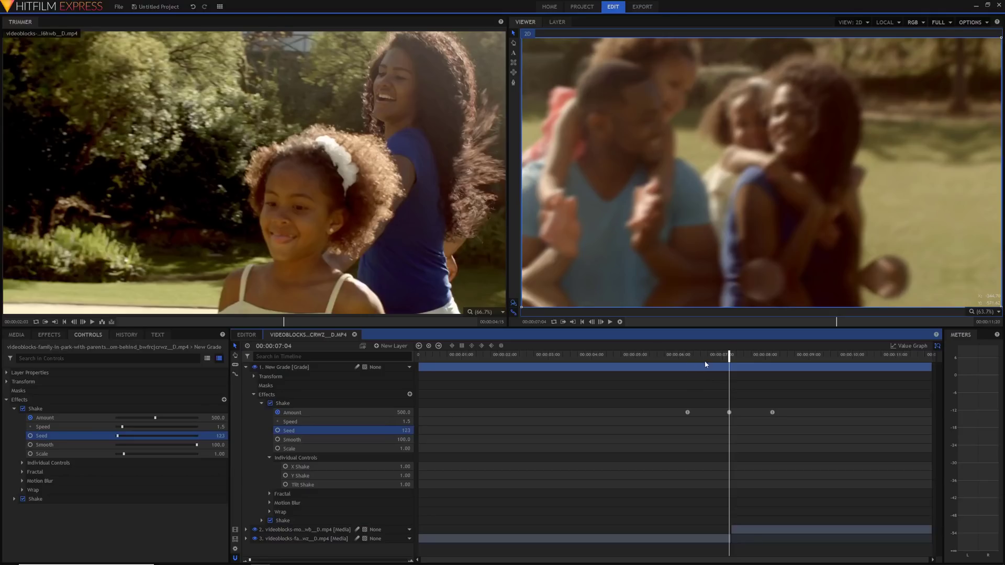
{"action": "left_click", "coordinate": [680, 356]}
{"action": "key", "text": "space"}
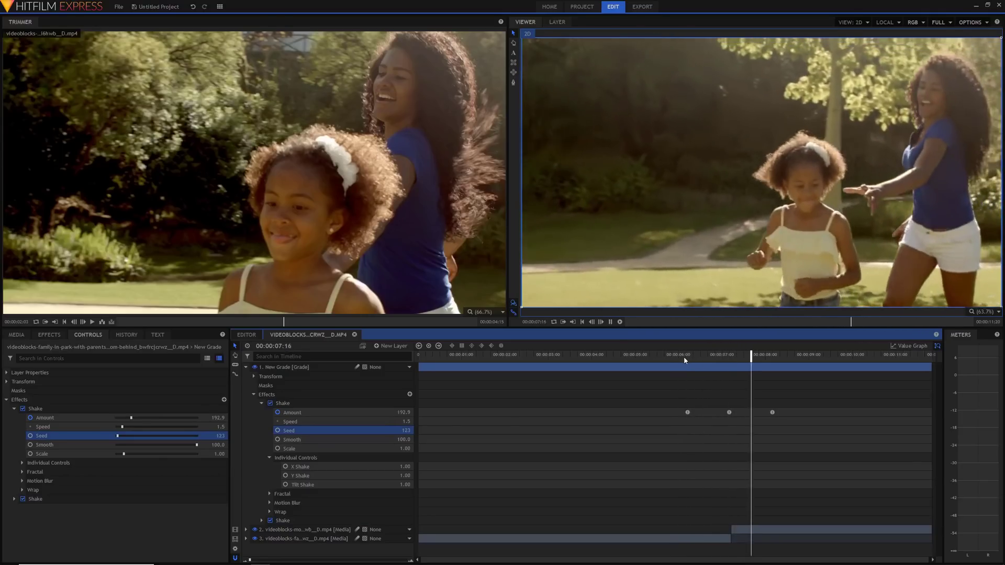
{"action": "key", "text": "space"}
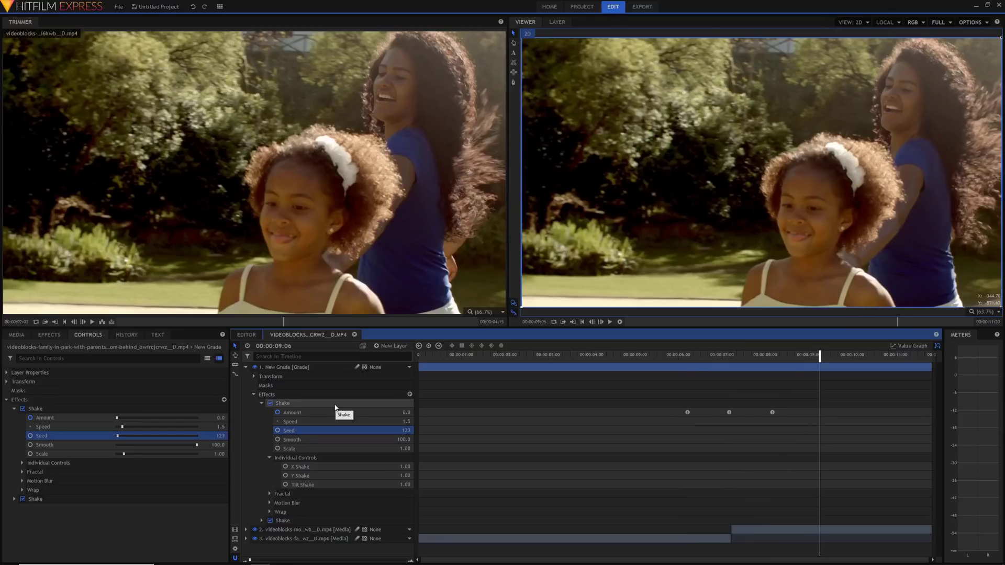
- Duplicate the first Shake effect again just before the cut and set the original's Seed to 213
{"action": "left_click", "coordinate": [724, 355]}
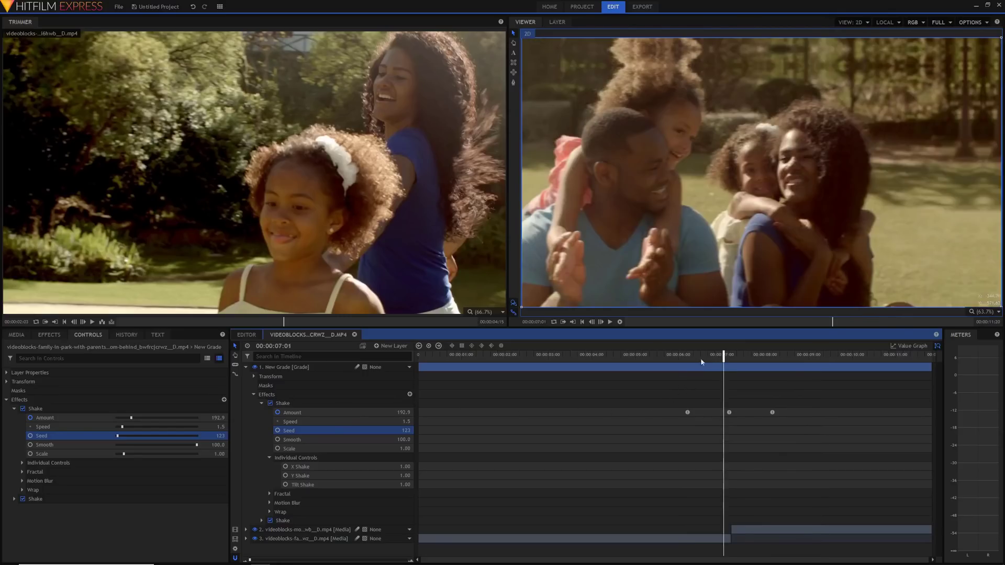
{"action": "left_click", "coordinate": [324, 403]}
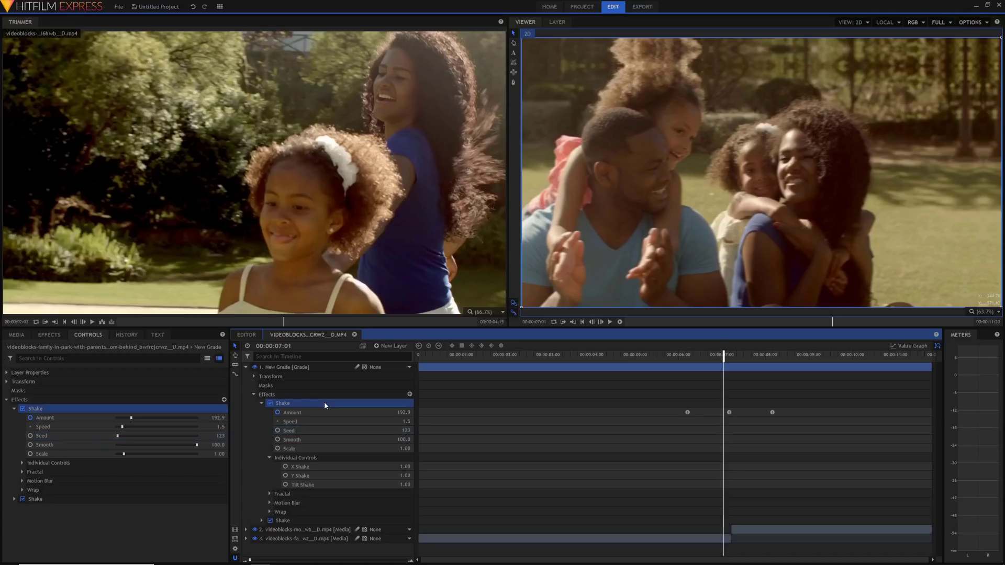
{"action": "key", "text": "ctrl+d"}
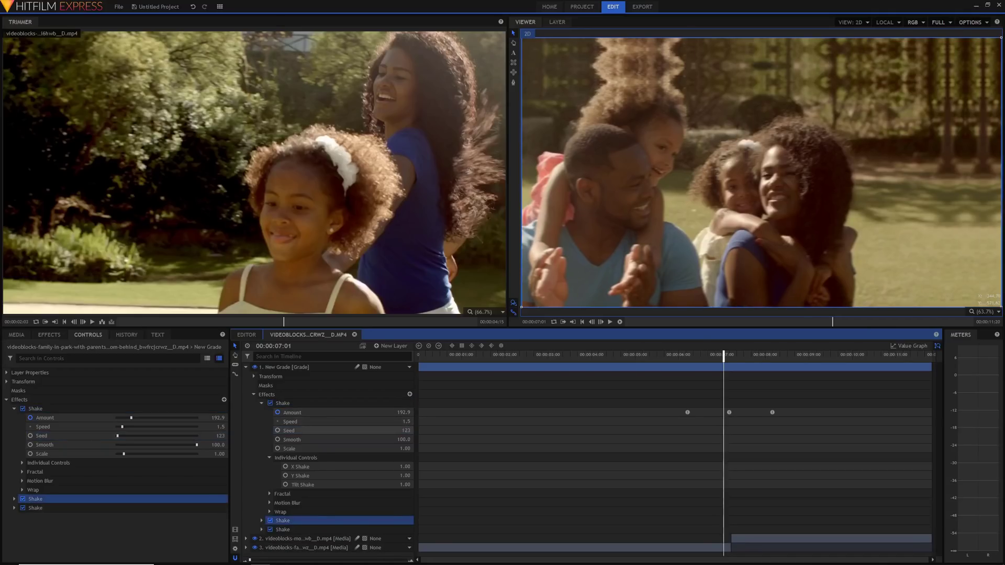
{"action": "left_click_drag", "start_coordinate": [406, 430], "coordinate": [430, 430]}
- Make one more duplicate of the first Shake effect, set the original's Seed to 269 and play back the transition
{"action": "left_click", "coordinate": [344, 402]}
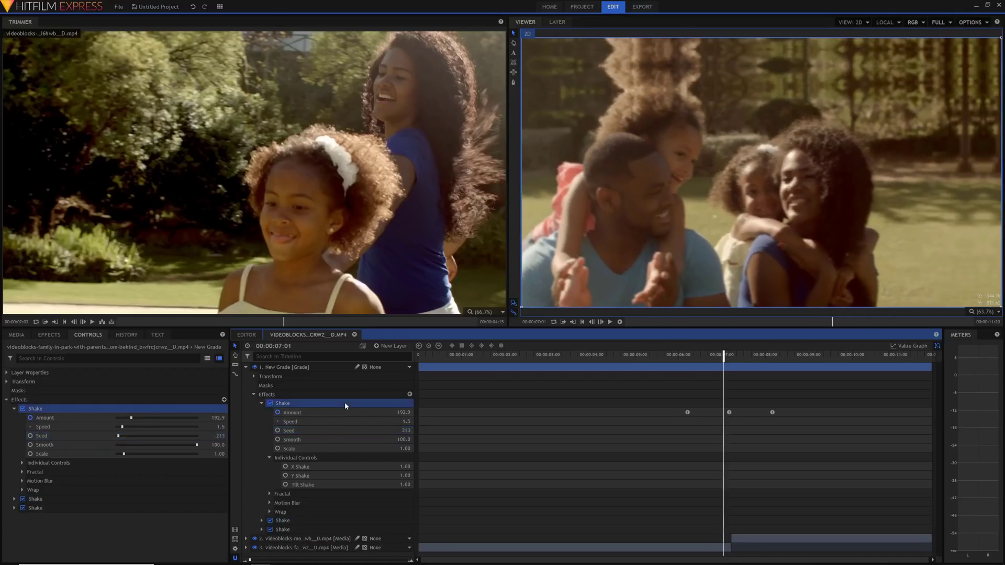
{"action": "key", "text": "ctrl+d"}
{"action": "left_click_drag", "start_coordinate": [406, 430], "coordinate": [631, 417]}
{"action": "left_click", "coordinate": [679, 355]}
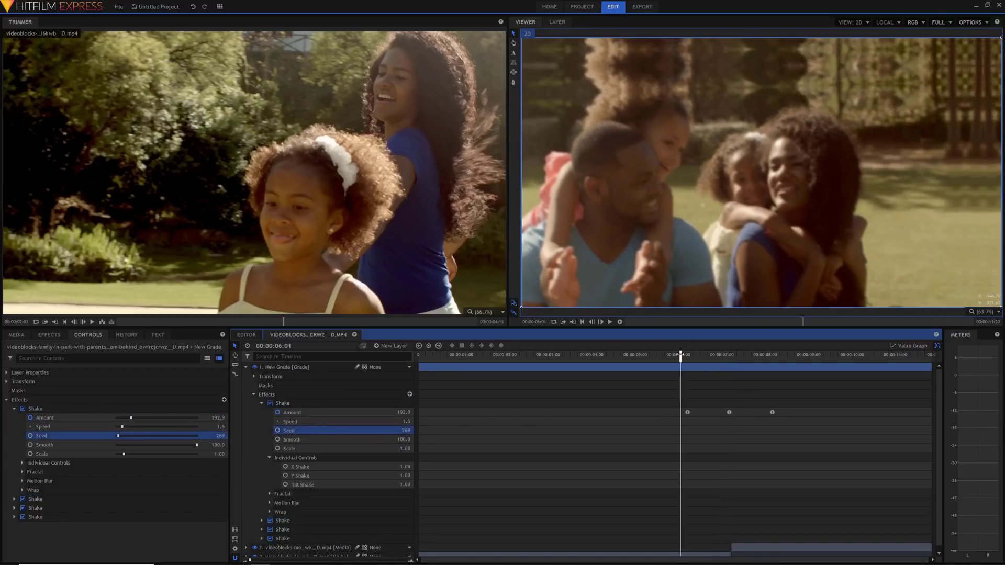
{"action": "key", "text": "space"}
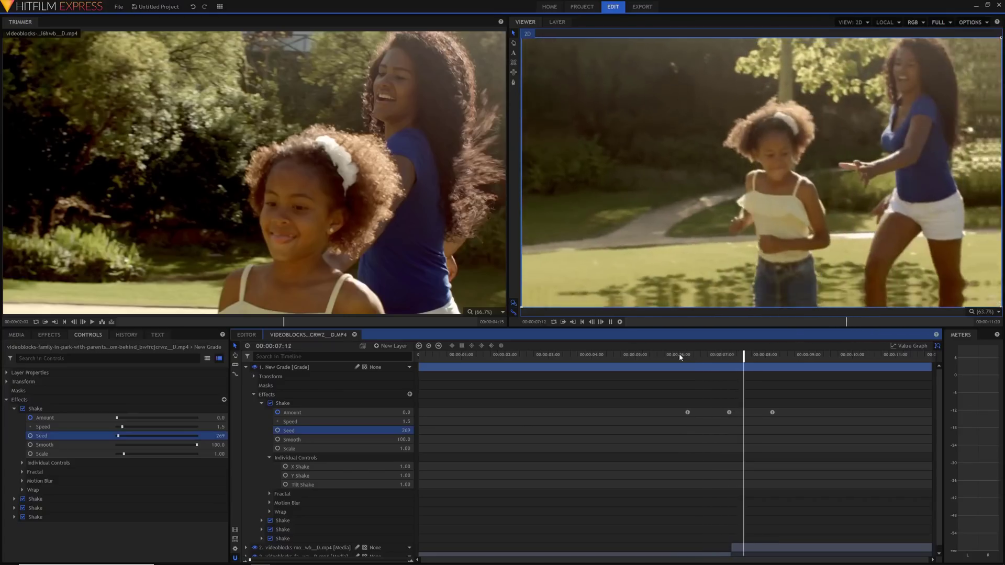
{"action": "key", "text": "space"}
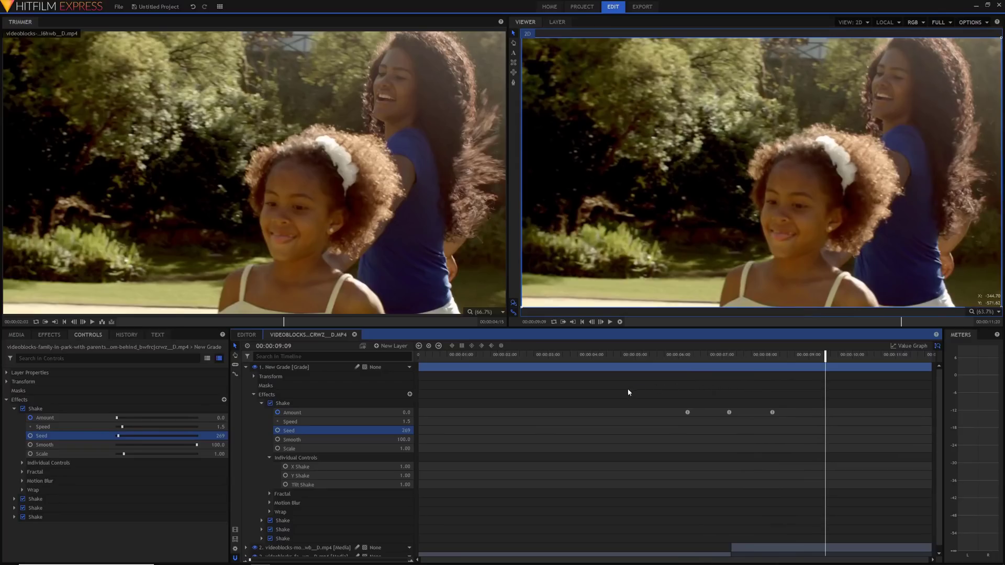
- Examine the combined shake and motion blur frame by frame from 00:00:06:16 to the peak keyframe at 00:00:07:04
{"action": "left_click", "coordinate": [706, 355]}
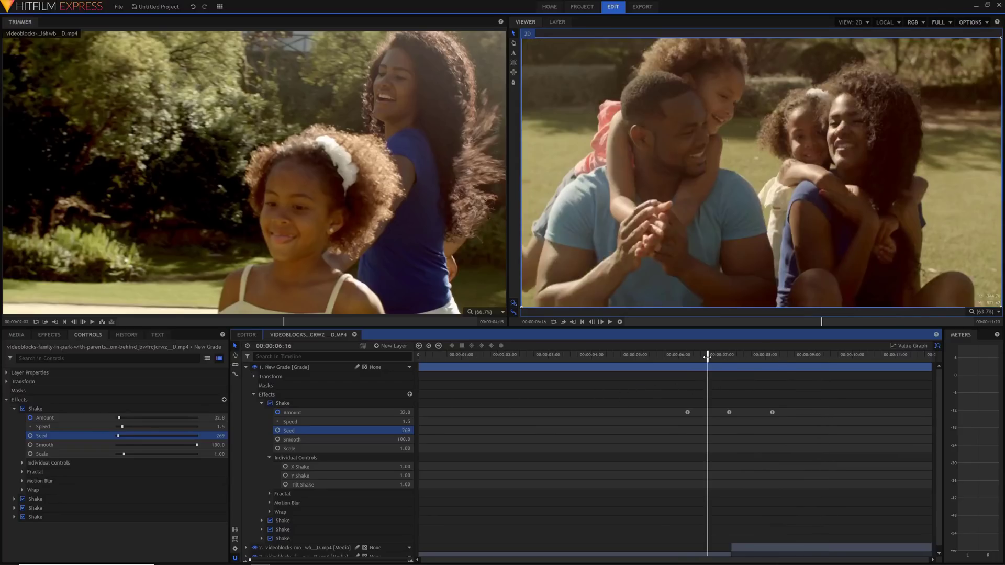
{"action": "mouse_move", "coordinate": [707, 355]}
{"action": "left_mouse_down"}
{"action": "mouse_move", "coordinate": [723, 355]}
{"action": "mouse_move", "coordinate": [713, 356]}
{"action": "left_mouse_up"}
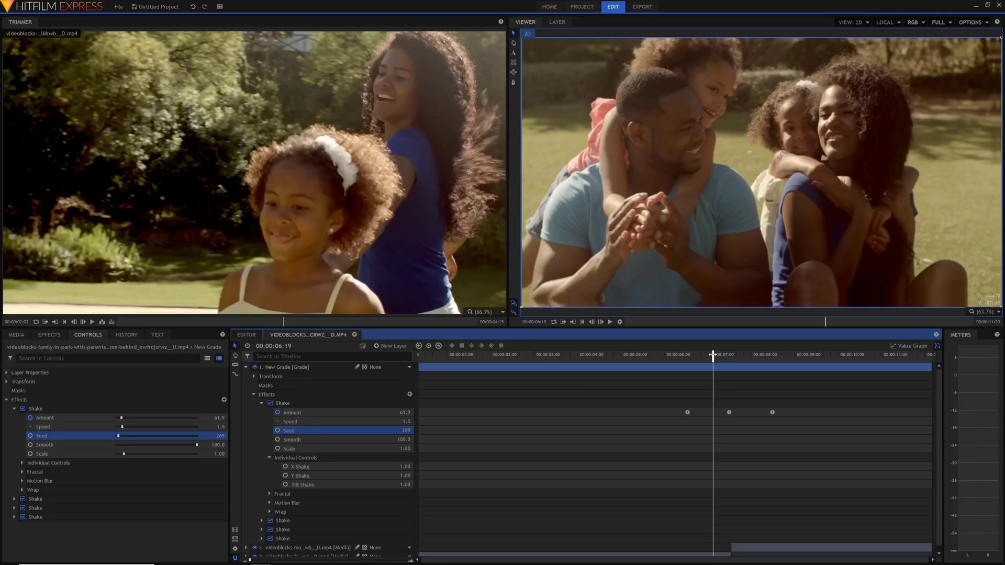
{"action": "left_click_drag", "start_coordinate": [713, 356], "coordinate": [721, 355]}
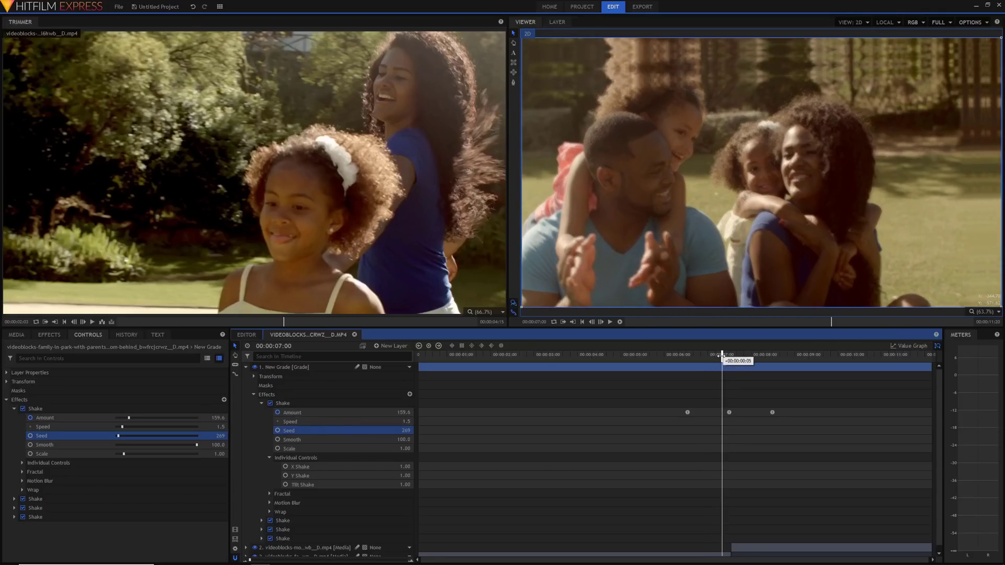
{"action": "key", "text": "Right"}
{"action": "key", "text": "Right"}
{"action": "key", "text": "Right"}
{"action": "key", "text": "Right"}
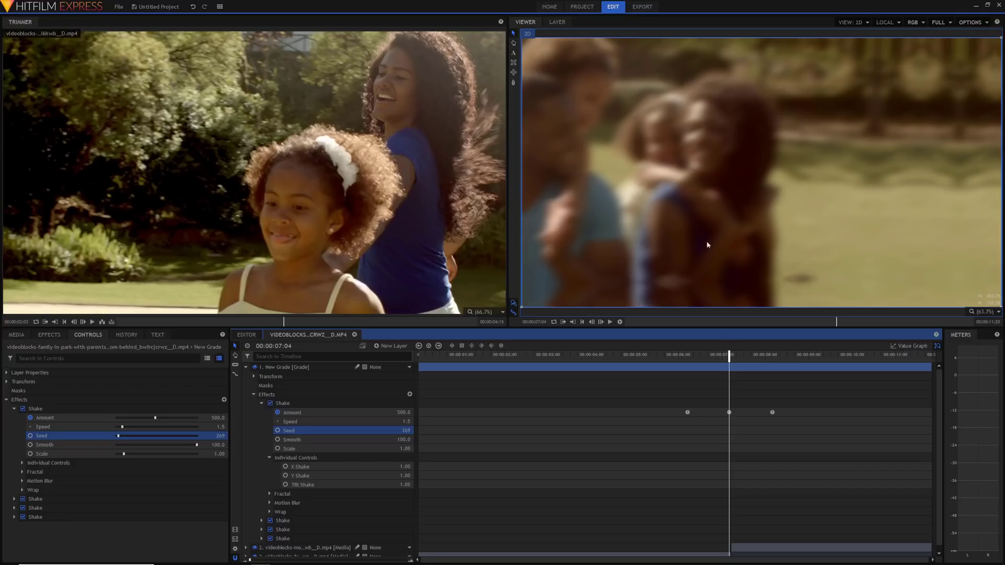
{"action": "key", "text": "space"}
{"action": "left_click", "coordinate": [729, 356]}
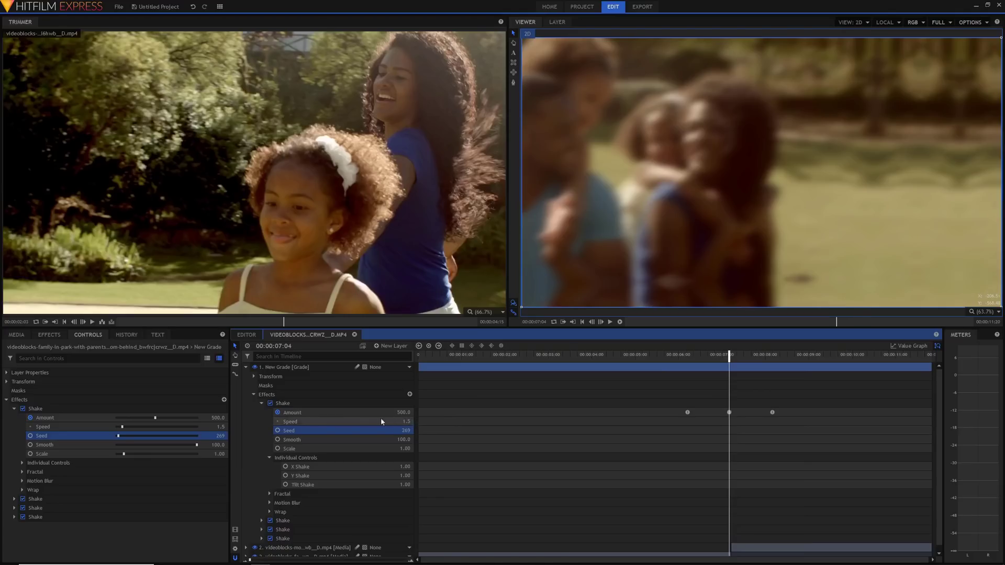
- Replay the transition from the first Amount keyframe and inspect the frames around the cut between the two clips
{"action": "left_click", "coordinate": [686, 359]}
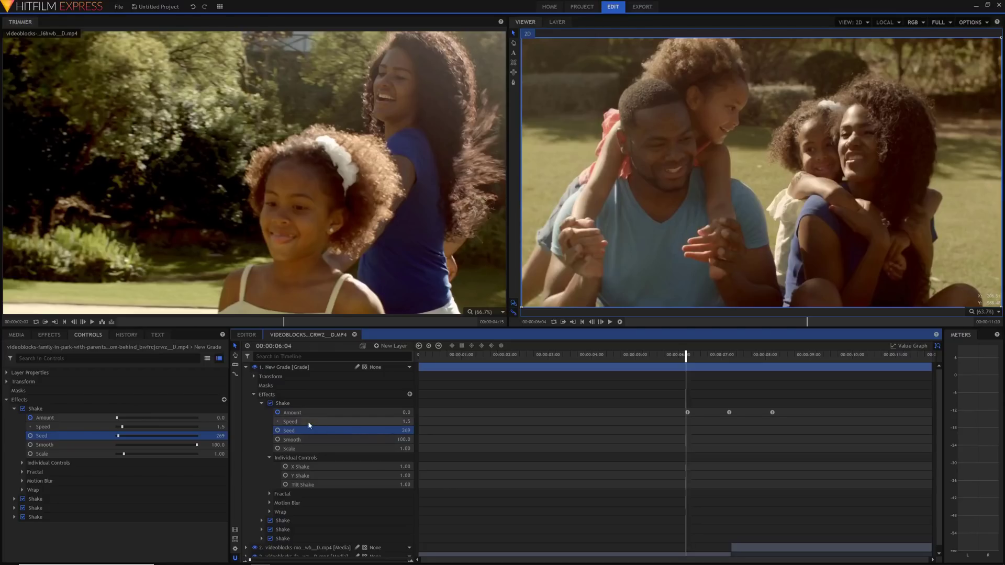
{"action": "key", "text": "space"}
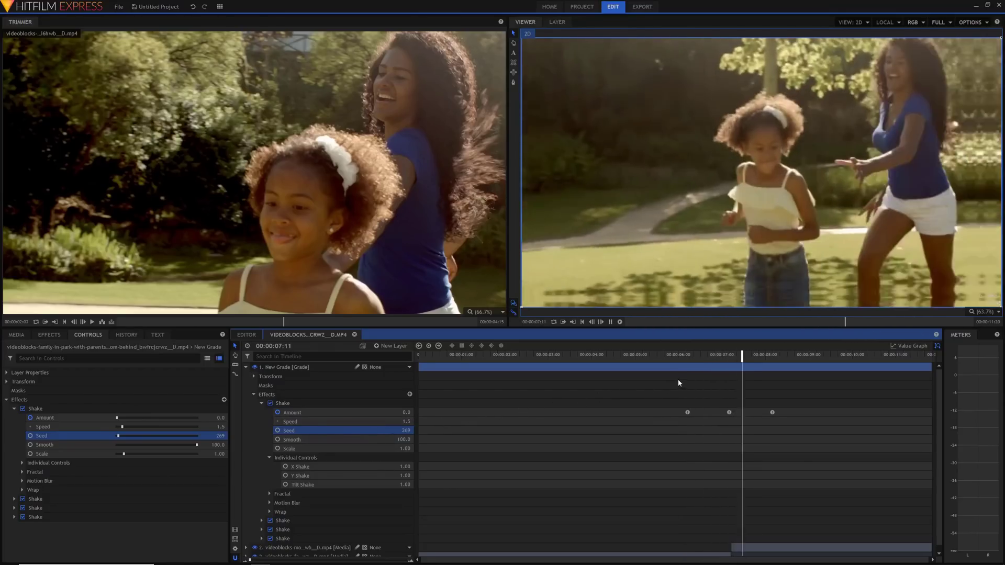
{"action": "key", "text": "space"}
{"action": "left_click_drag", "start_coordinate": [686, 361], "coordinate": [727, 358]}
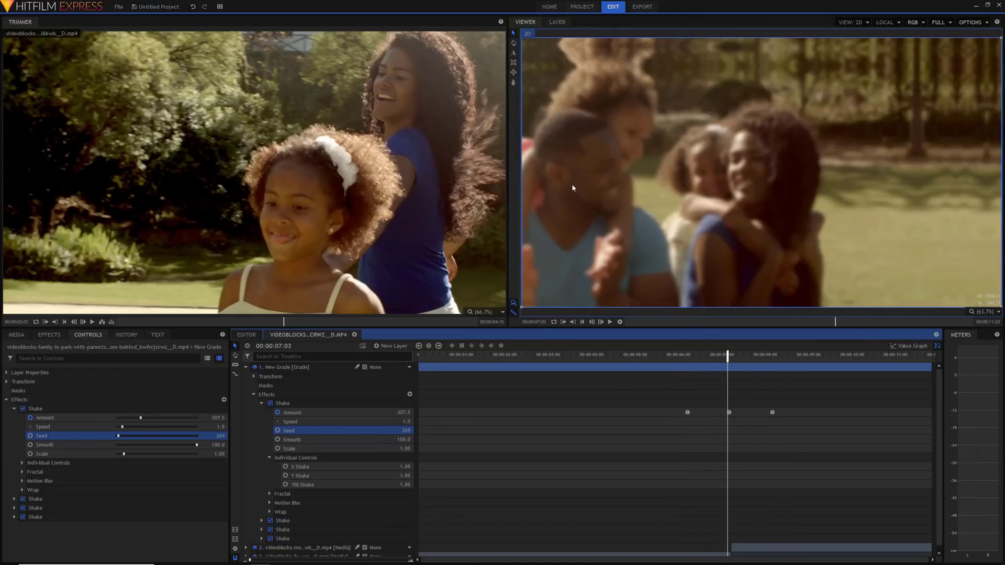
{"action": "key", "text": "Right"}
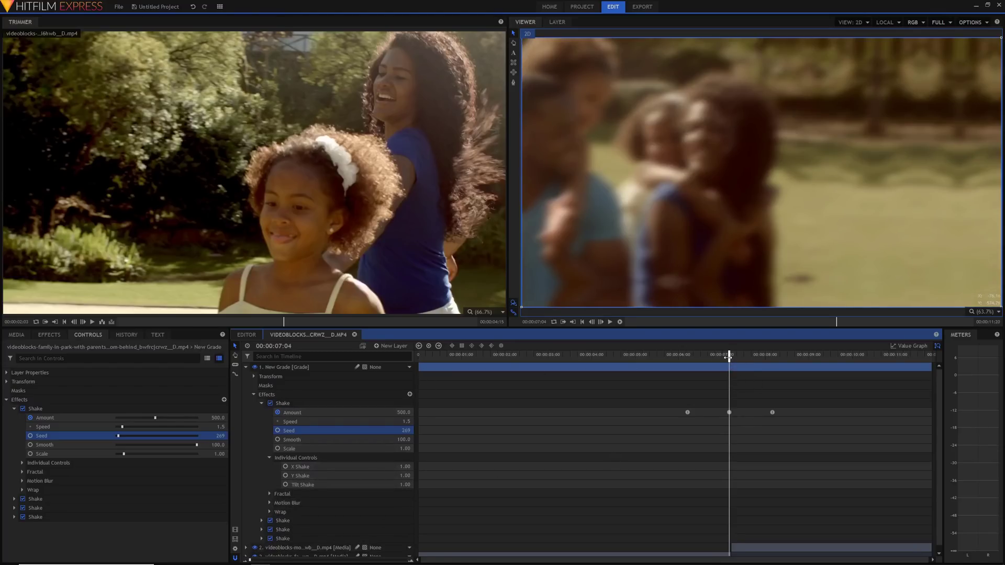
{"action": "left_click_drag", "start_coordinate": [728, 357], "coordinate": [687, 357]}
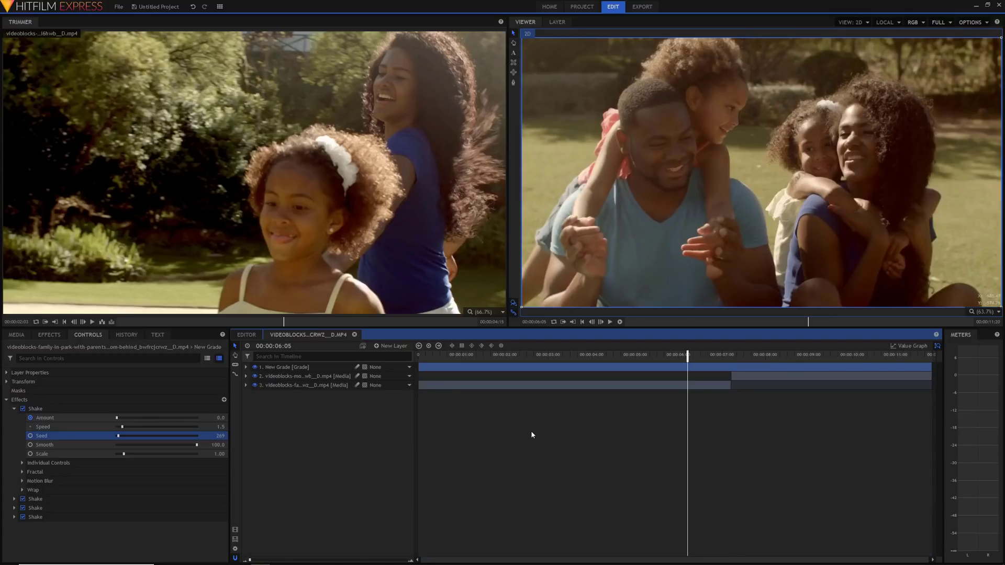
{"action": "key", "text": "space"}
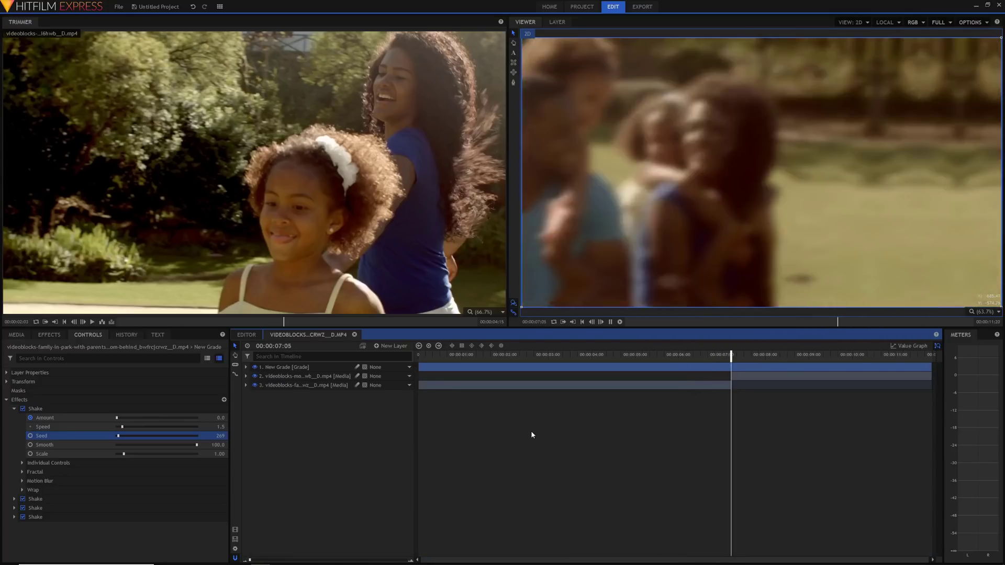
{"action": "key", "text": "space"}
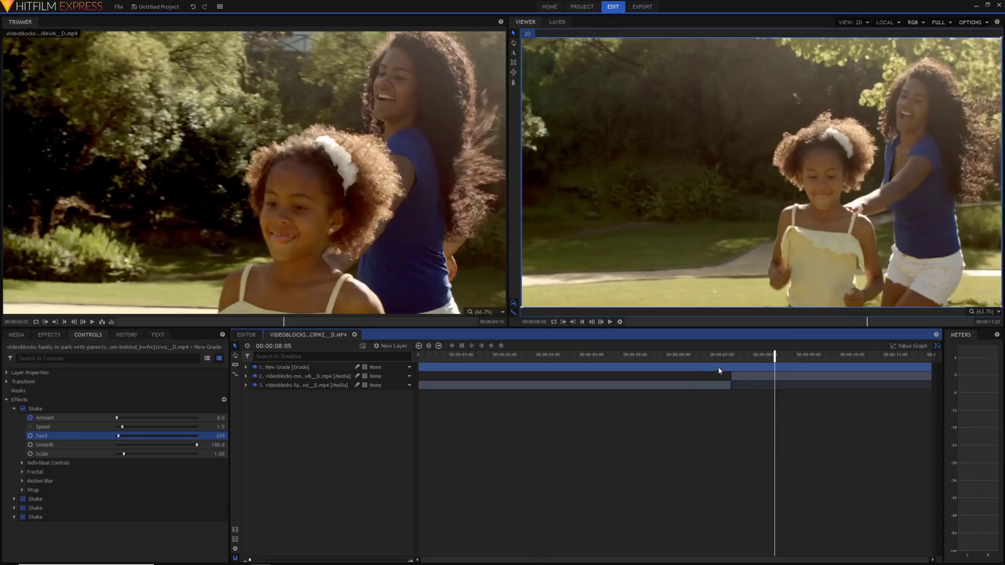
- Search the effects for "blu", apply Blur to the New Grade layer and expand its properties
{"action": "left_click", "coordinate": [731, 355]}
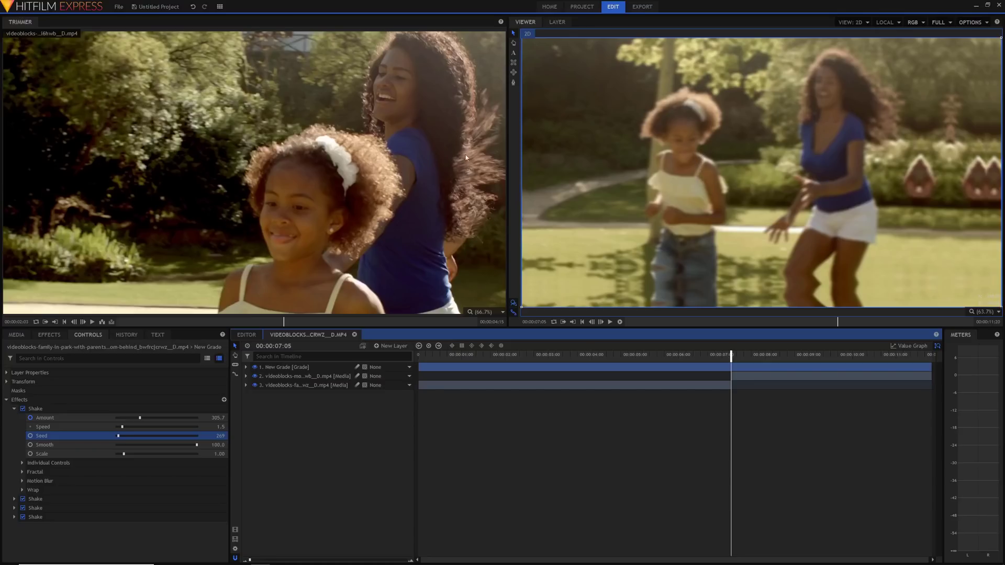
{"action": "left_click", "coordinate": [52, 335]}
{"action": "double_click", "coordinate": [49, 349]}
{"action": "type", "text": "blu"}
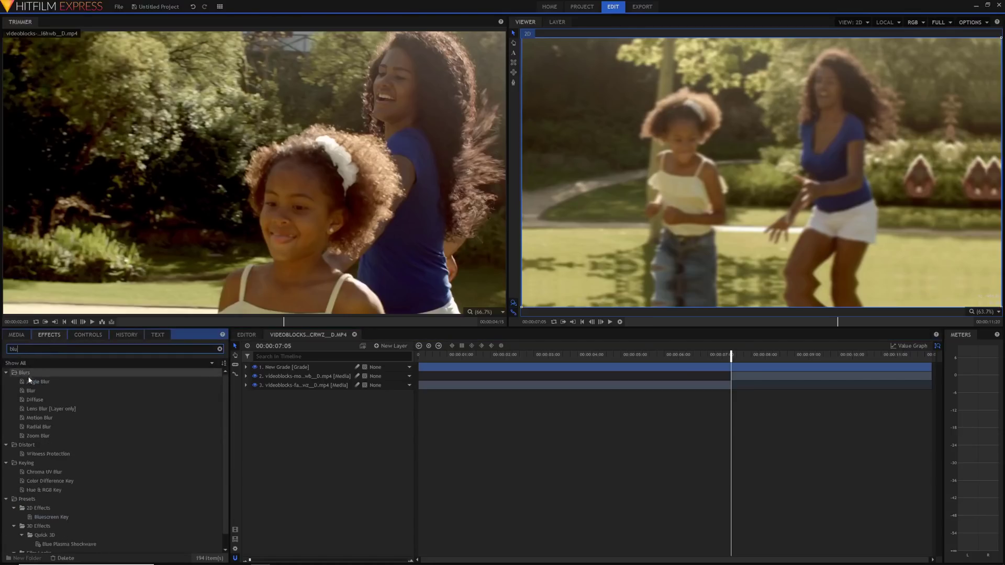
{"action": "left_click_drag", "start_coordinate": [31, 391], "coordinate": [297, 373]}
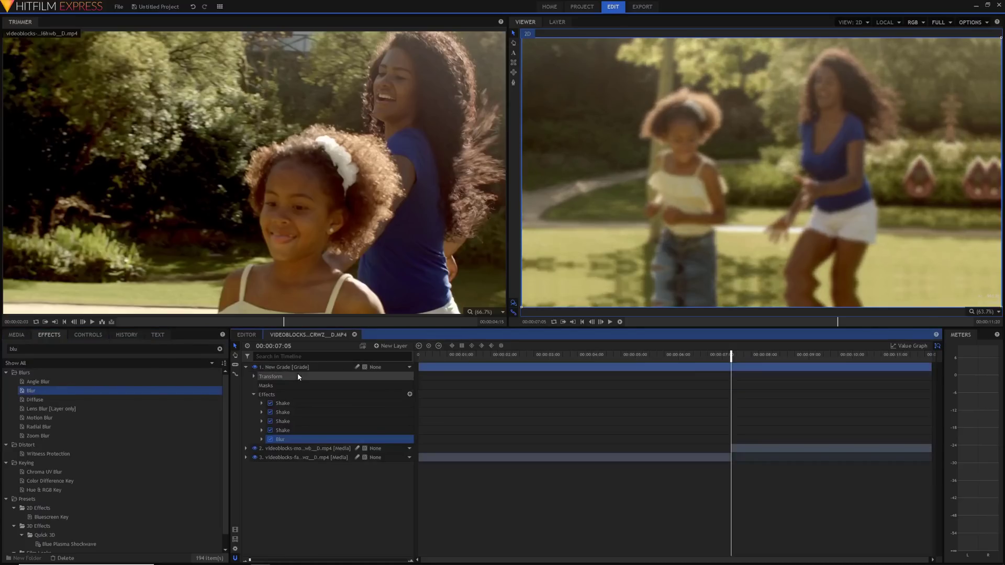
{"action": "left_click", "coordinate": [263, 439]}
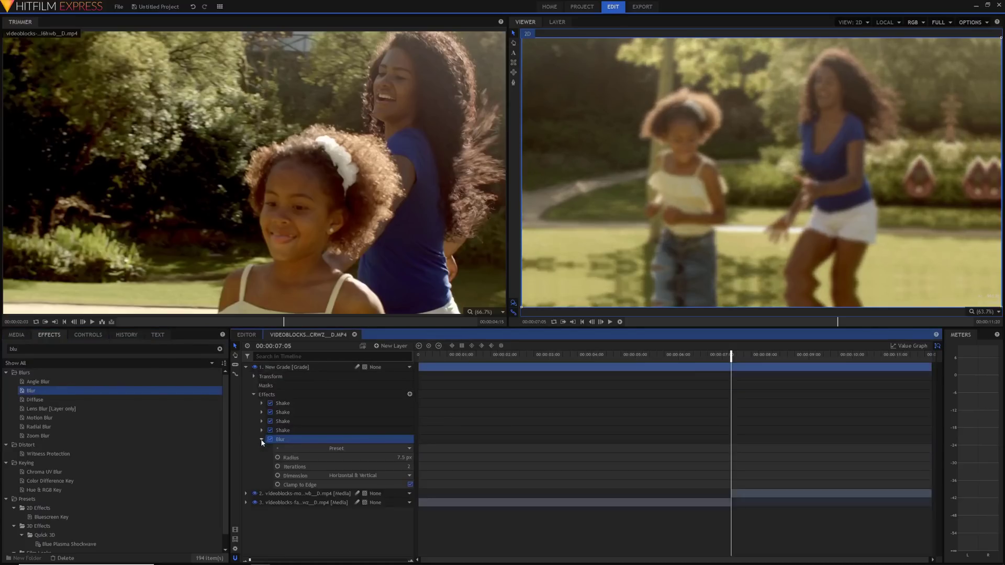
- Keyframe the Blur Radius at the peak Shake Amount keyframe (00:00:07:04) with a value of 15 px
{"action": "left_click", "coordinate": [262, 402]}
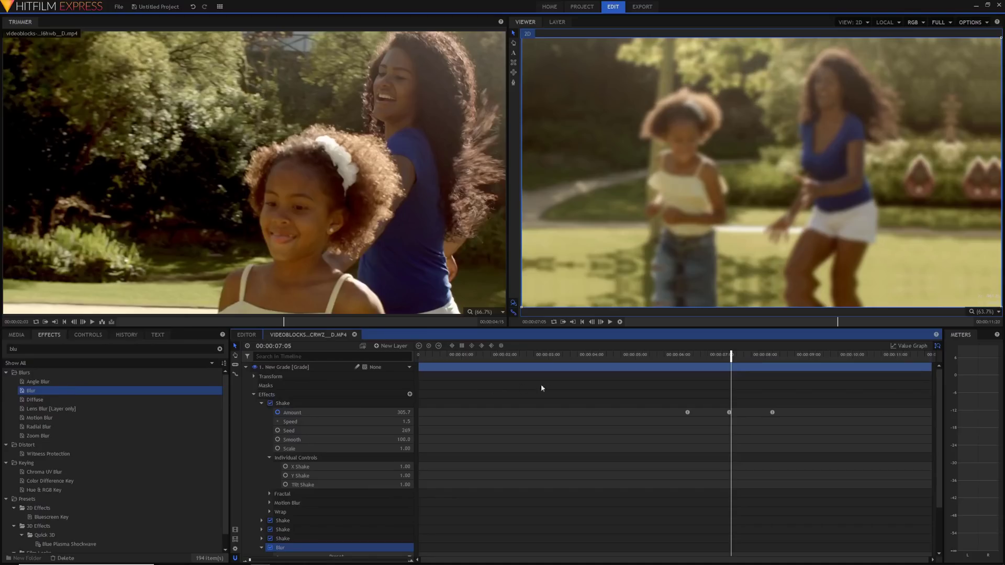
{"action": "key", "text": "Left"}
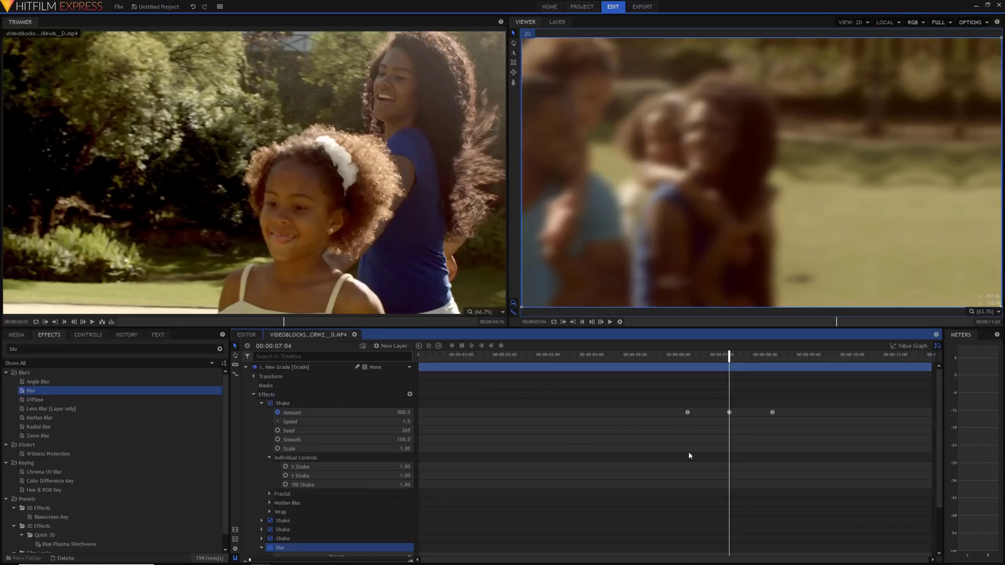
{"action": "scroll", "coordinate": [320, 527], "scroll_direction": "down", "scroll_amount": 3}
{"action": "left_click", "coordinate": [278, 507]}
{"action": "left_click_drag", "start_coordinate": [403, 507], "coordinate": [423, 507]}
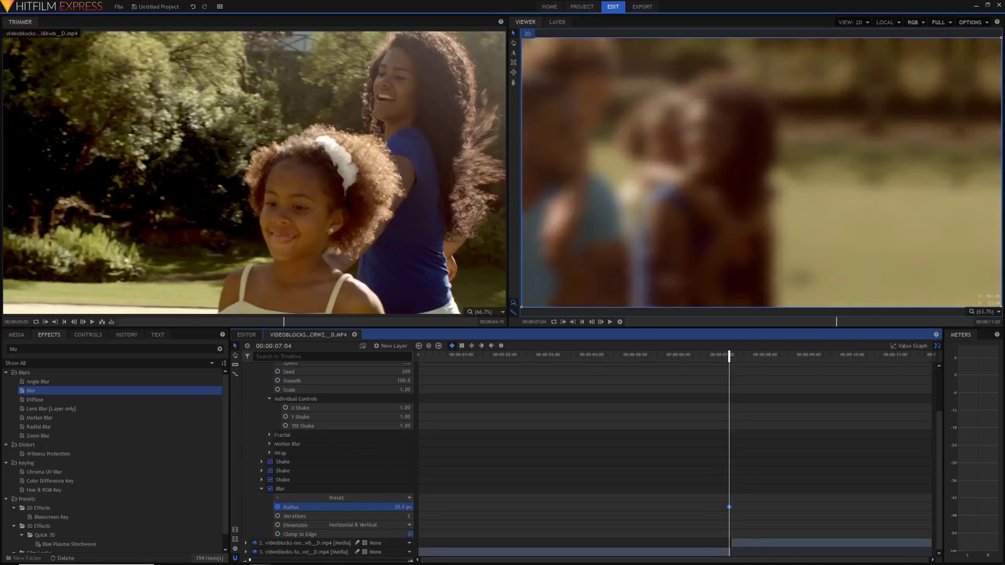
{"action": "left_click", "coordinate": [406, 507]}
{"action": "type", "text": "15"}
{"action": "key", "text": "Return"}
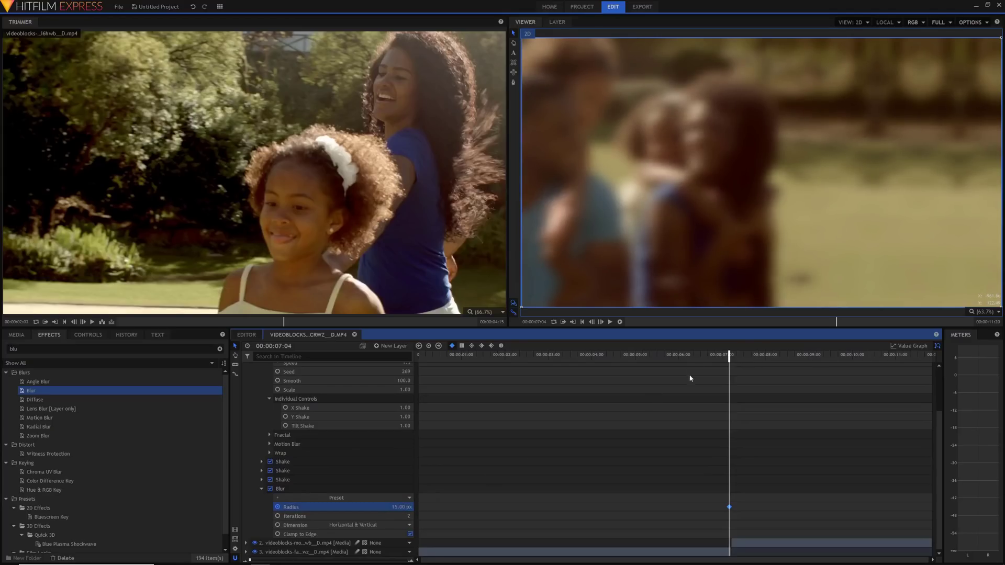
- Keyframe the Blur Radius at 0 px on the first Shake Amount keyframe, 00:00:06:05
{"action": "scroll", "coordinate": [702, 391], "scroll_direction": "up", "scroll_amount": 3}
{"action": "left_click", "coordinate": [687, 356]}
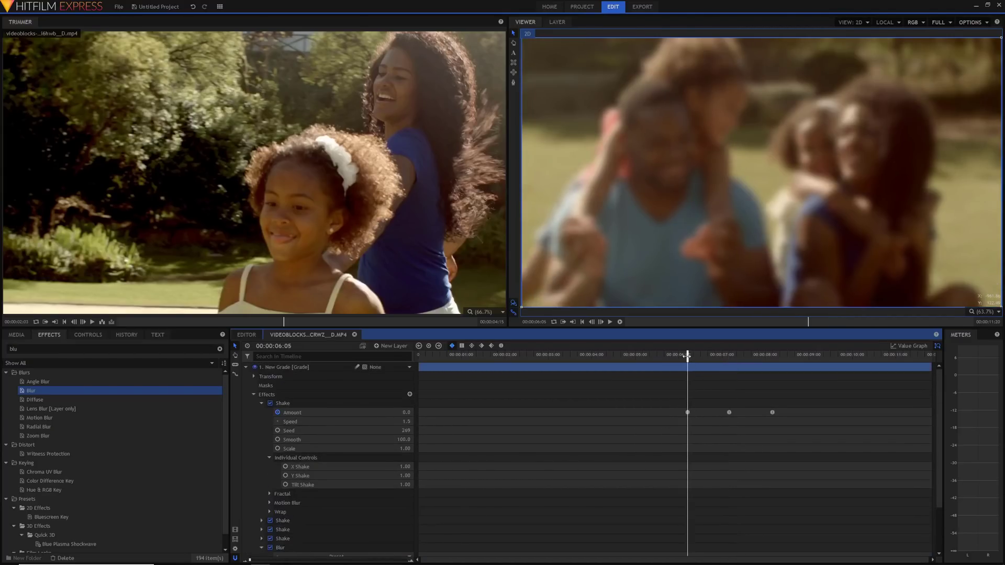
{"action": "key", "text": "Left"}
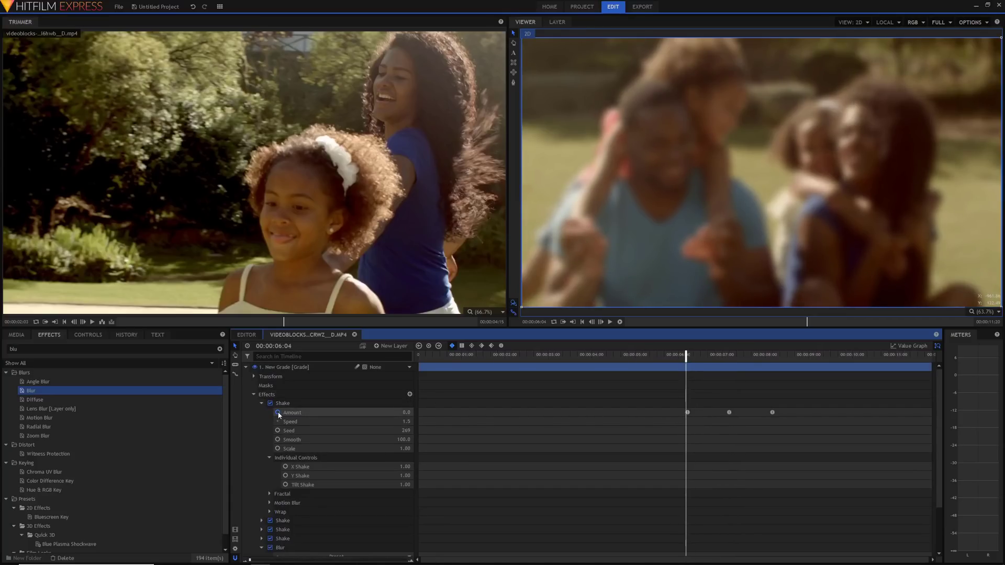
{"action": "key", "text": "Right"}
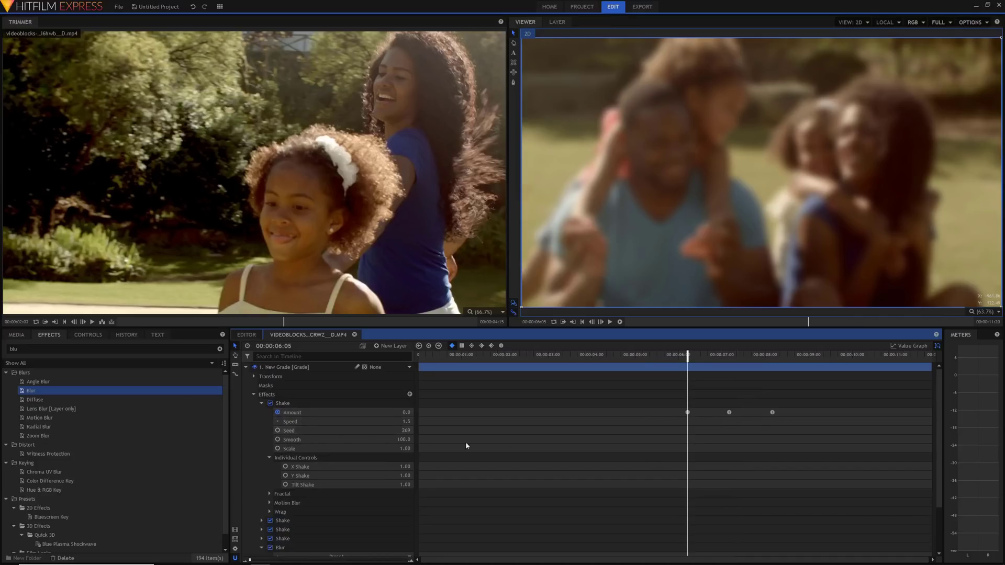
{"action": "scroll", "coordinate": [466, 444], "scroll_direction": "down", "scroll_amount": 3}
{"action": "left_click_drag", "start_coordinate": [401, 507], "coordinate": [395, 508]}
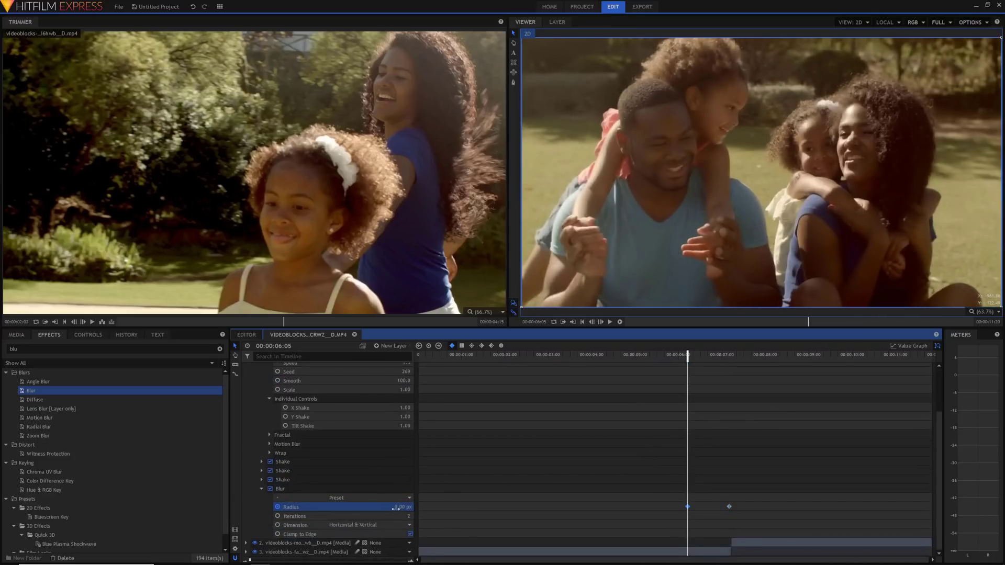
- Keyframe the Blur Radius at 0 px on the last Shake Amount keyframe, 00:00:08:04
{"action": "scroll", "coordinate": [717, 412], "scroll_direction": "up", "scroll_amount": 3}
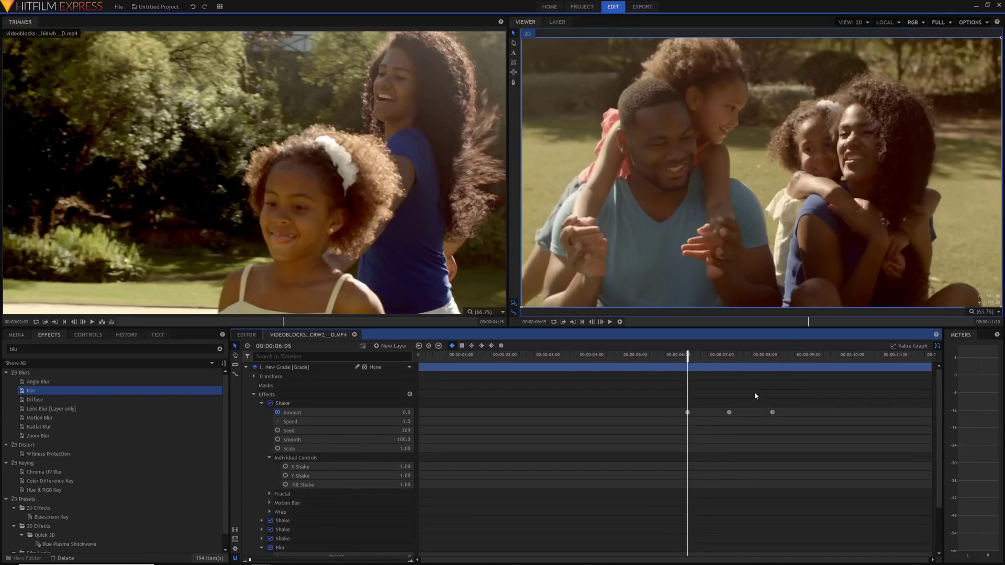
{"action": "left_click", "coordinate": [772, 355]}
{"action": "scroll", "coordinate": [419, 472], "scroll_direction": "down", "scroll_amount": 3}
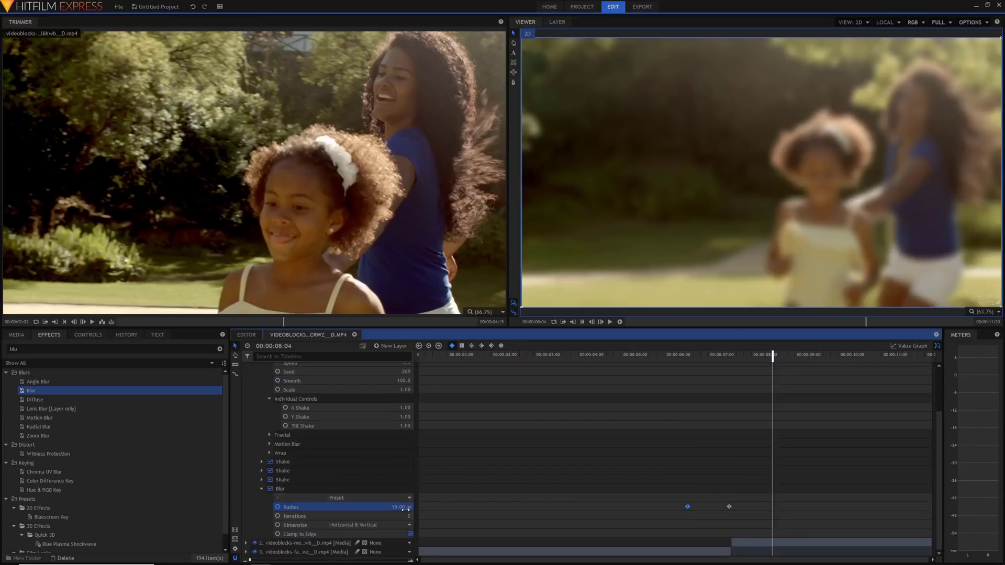
{"action": "left_click_drag", "start_coordinate": [405, 509], "coordinate": [398, 509]}
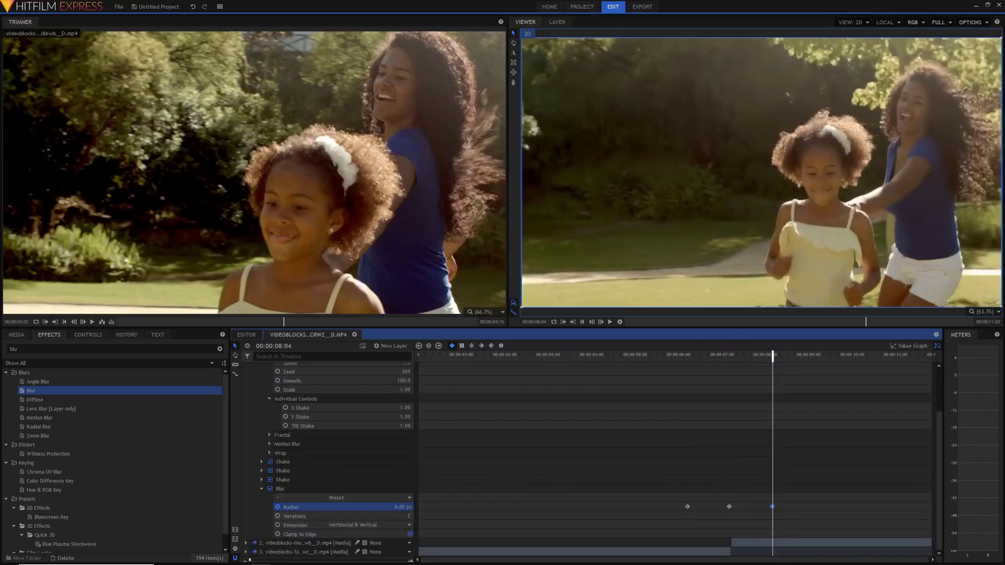
- Convert the Blur Radius keyframes to Bezier curves, pull both handles of the 00:00:07:04 peak inward and down into a sharp spike, and replay the cut
{"action": "left_click", "coordinate": [911, 346]}
{"action": "left_click", "coordinate": [501, 346]}
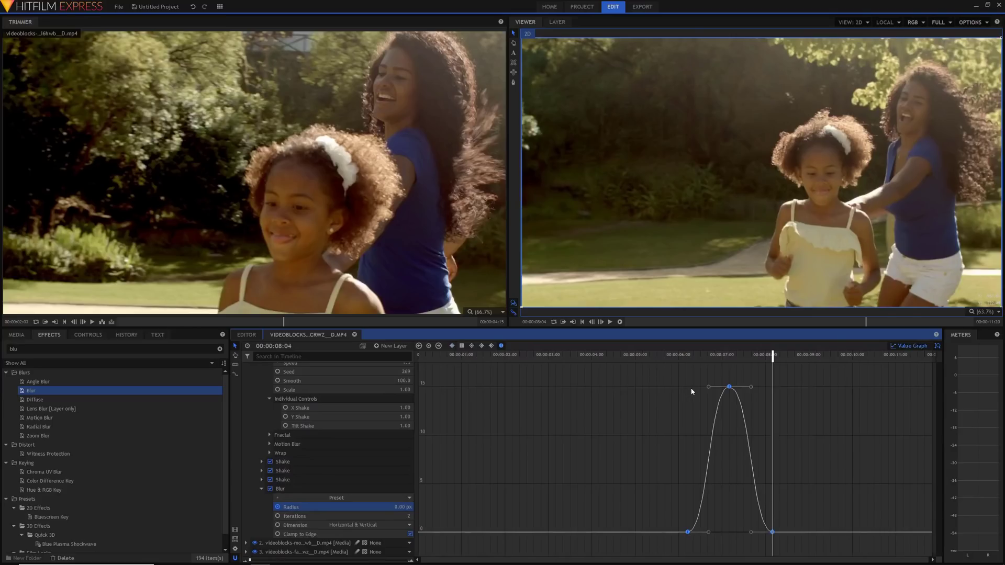
{"action": "left_click_drag", "start_coordinate": [708, 388], "coordinate": [729, 463]}
{"action": "left_click_drag", "start_coordinate": [752, 388], "coordinate": [729, 463]}
{"action": "left_click", "coordinate": [713, 355]}
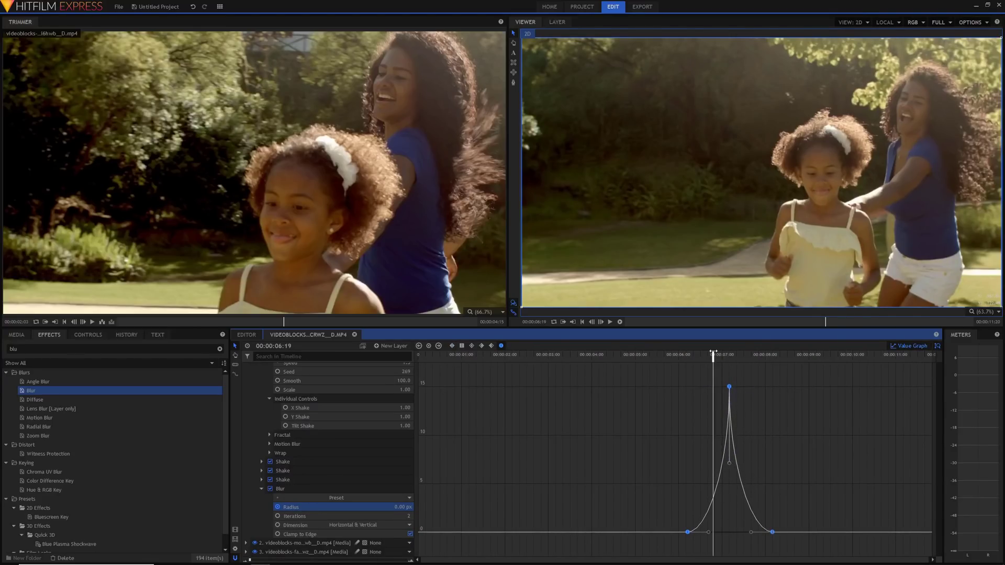
{"action": "key", "text": "space"}
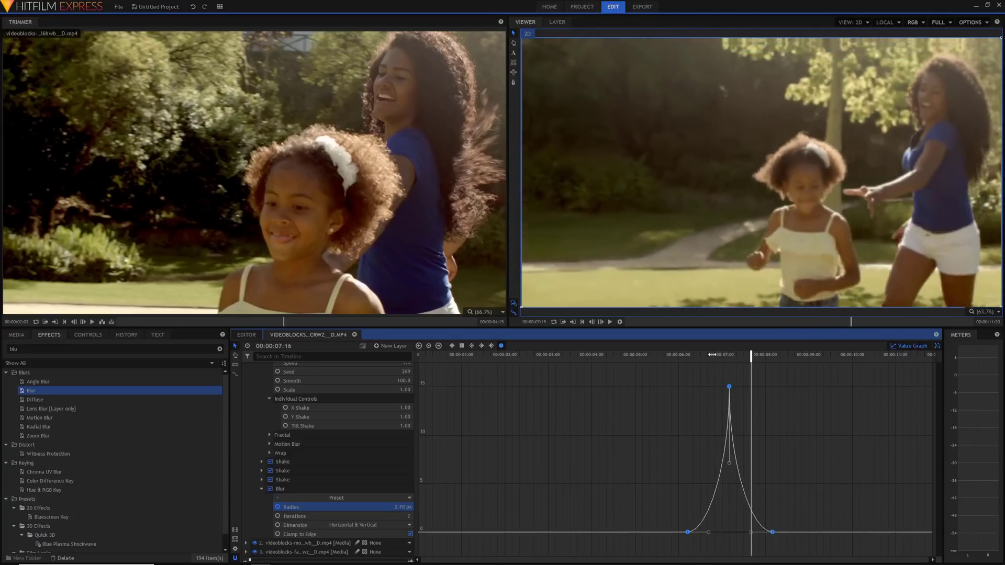
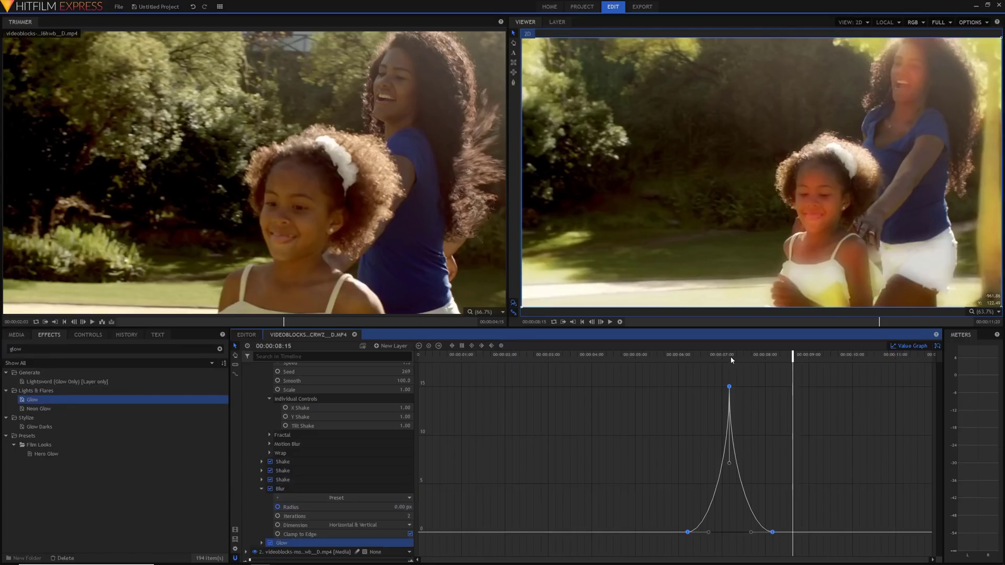
- Preview the Glow at 00:00:06:15, show only its settings among the layer's effects and set the Glow Threshold to 33%
{"action": "left_click", "coordinate": [730, 357]}
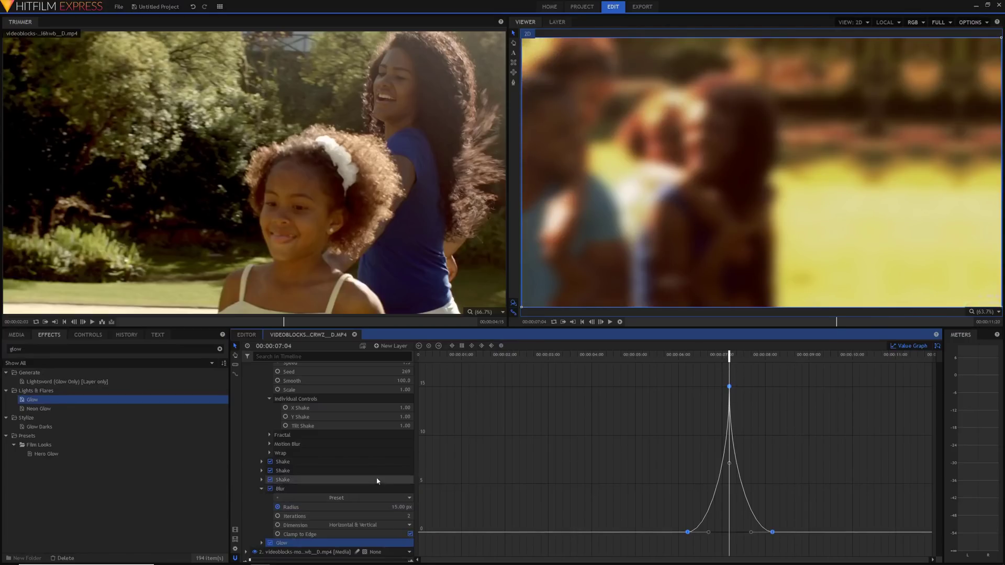
{"action": "left_click_drag", "start_coordinate": [694, 354], "coordinate": [706, 355]}
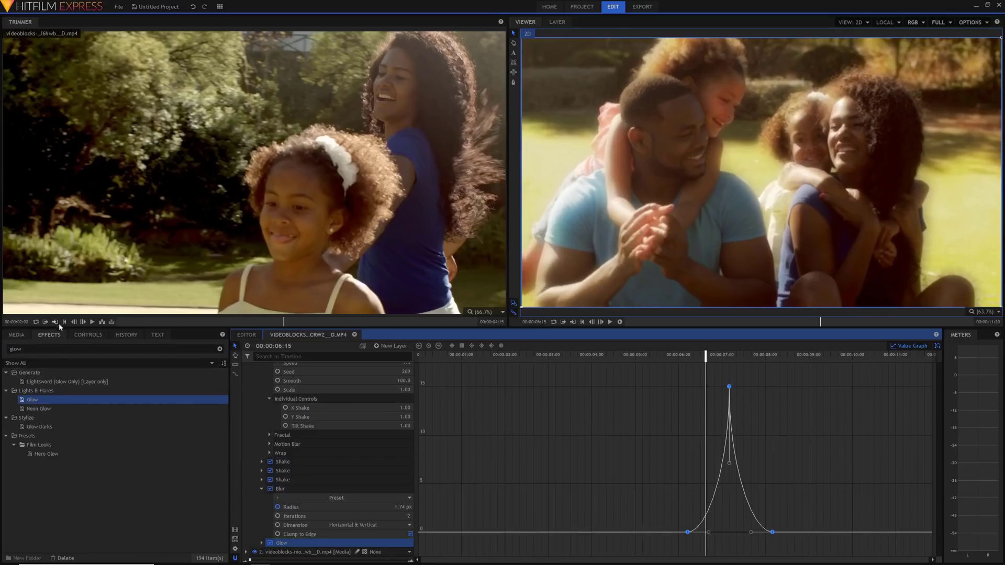
{"action": "left_click", "coordinate": [84, 336]}
{"action": "left_click", "coordinate": [14, 535]}
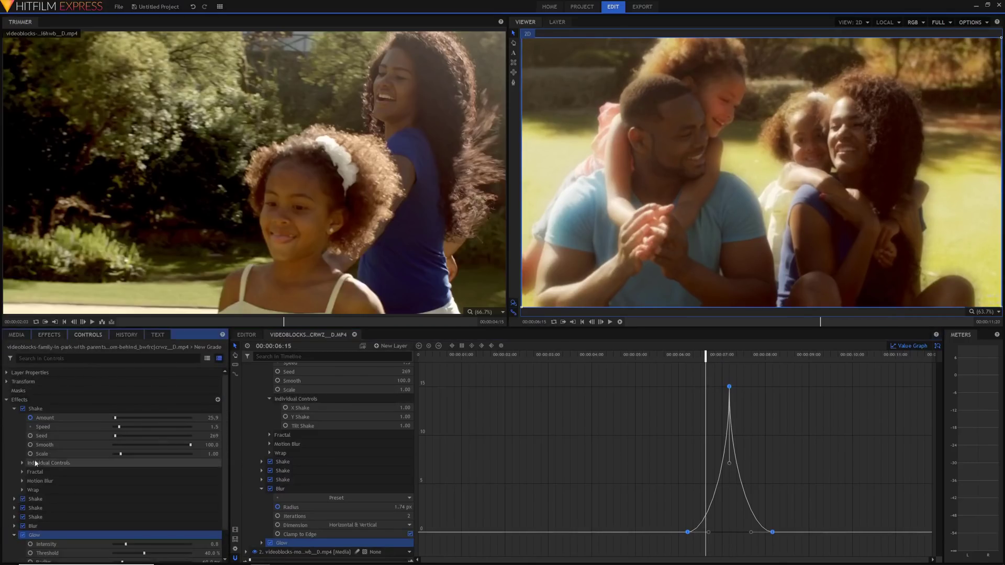
{"action": "left_click", "coordinate": [13, 409]}
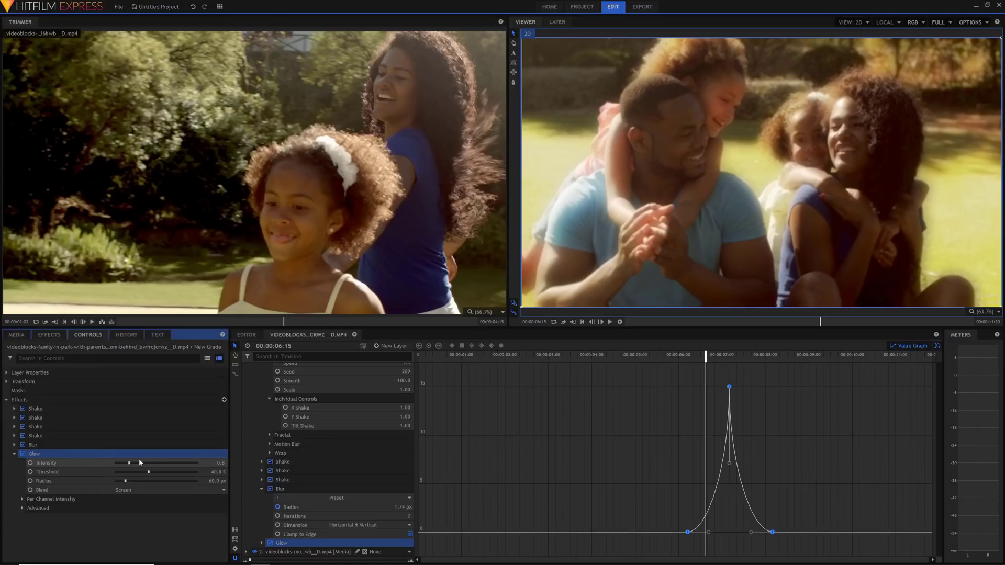
{"action": "left_click_drag", "start_coordinate": [147, 474], "coordinate": [103, 480]}
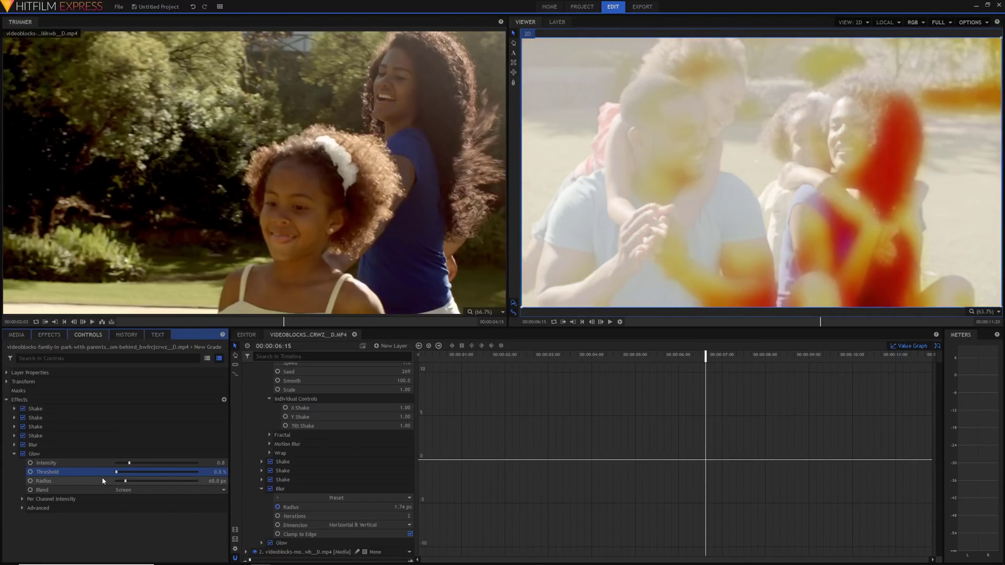
{"action": "left_click_drag", "start_coordinate": [116, 473], "coordinate": [144, 473]}
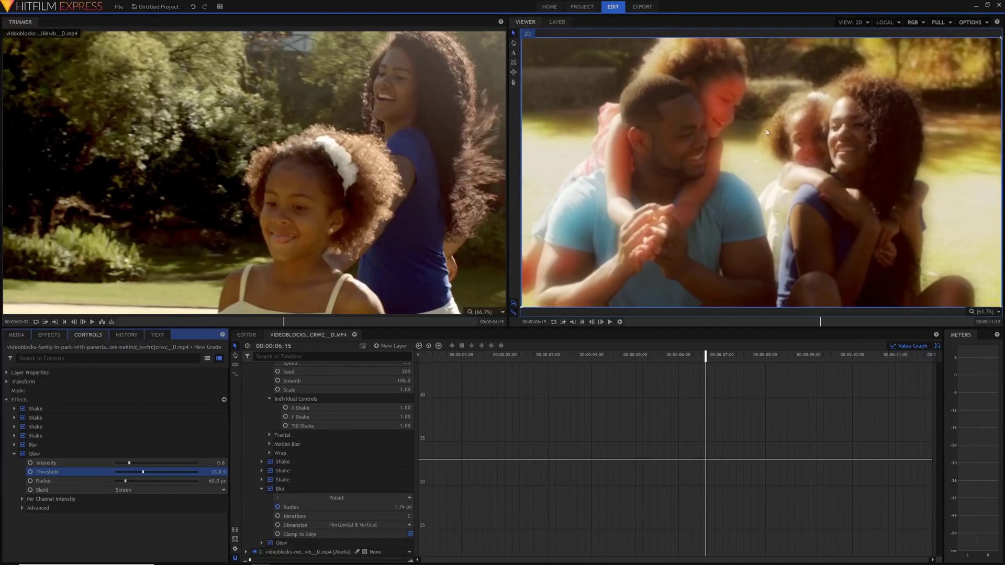
- Keyframe the Glow Intensity at 0 on the first Blur Radius keyframe, 00:00:06:05
{"action": "left_click", "coordinate": [910, 346]}
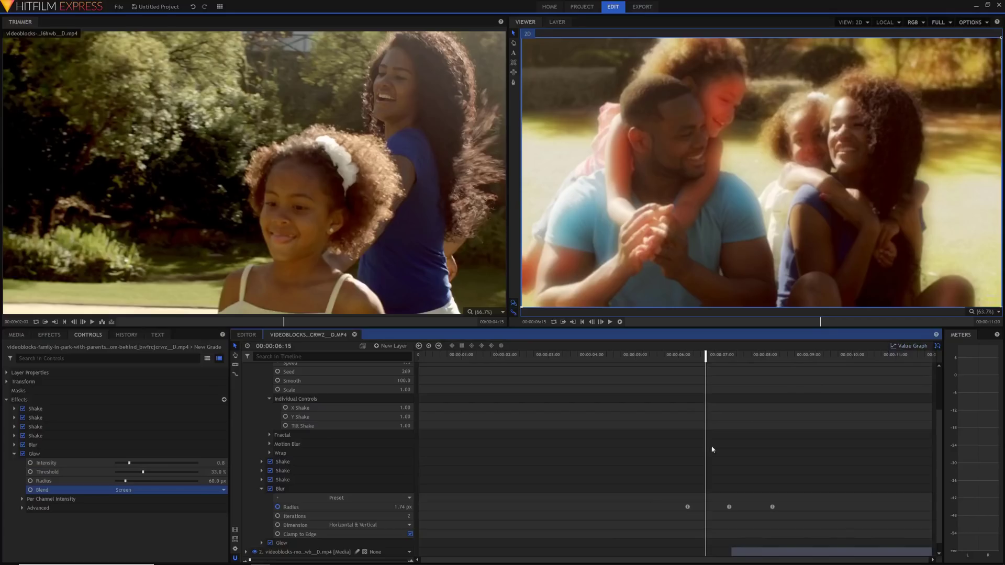
{"action": "scroll", "coordinate": [655, 467], "scroll_direction": "down", "scroll_amount": 1}
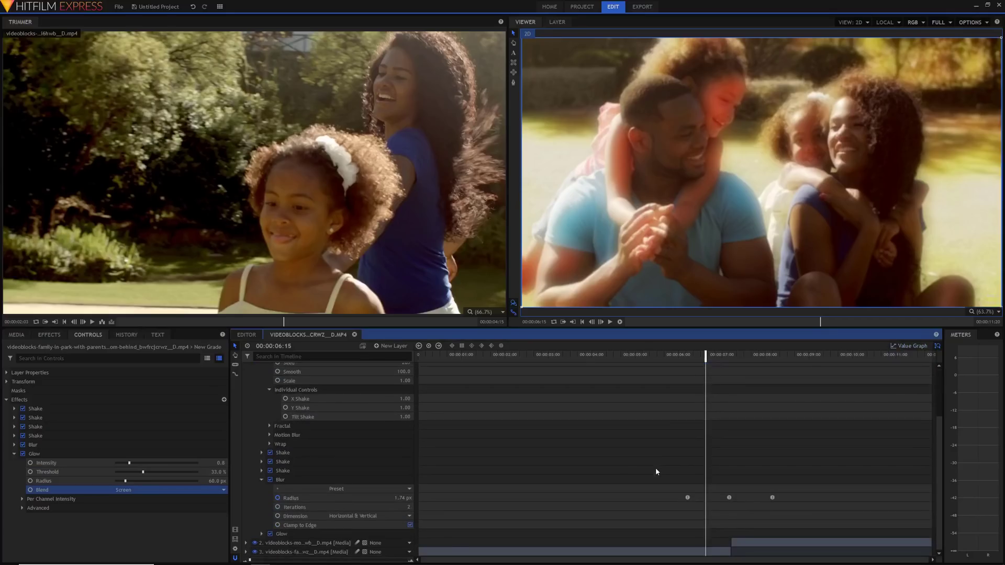
{"action": "left_click", "coordinate": [687, 356]}
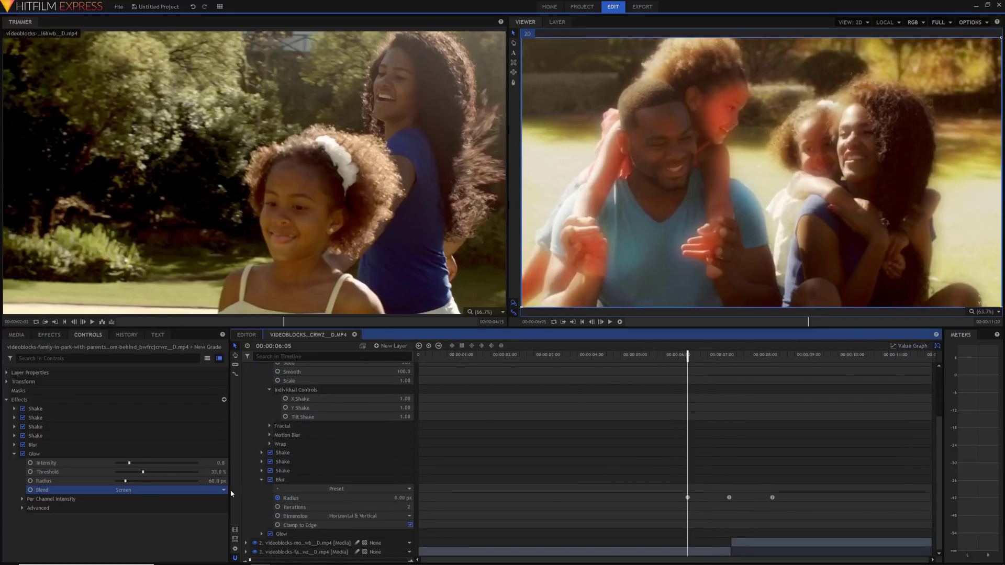
{"action": "right_click", "coordinate": [31, 465]}
{"action": "left_click", "coordinate": [96, 467]}
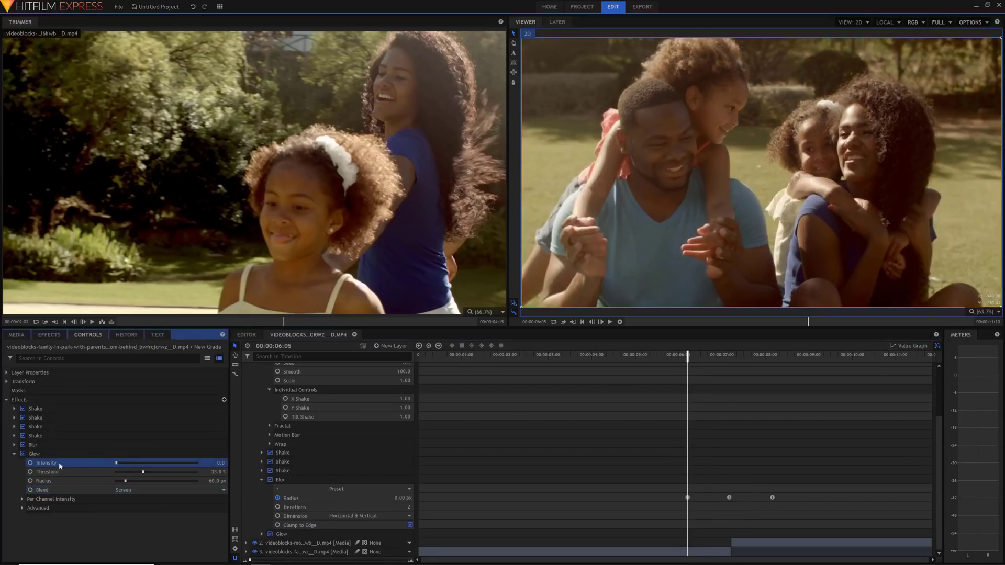
{"action": "left_click", "coordinate": [30, 464]}
- Set the Glow Radius to 145 px and keyframe its Intensity at 0.9 at 00:00:07:04 and 0 at 00:00:08:04
{"action": "left_click", "coordinate": [728, 355]}
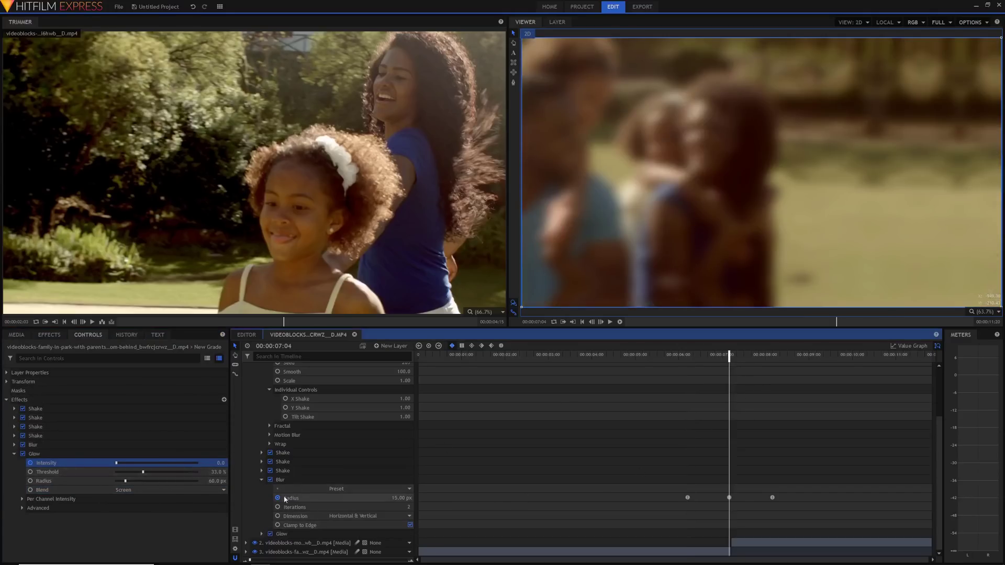
{"action": "mouse_move", "coordinate": [220, 462]}
{"action": "left_mouse_down"}
{"action": "mouse_move", "coordinate": [238, 462]}
{"action": "mouse_move", "coordinate": [224, 481]}
{"action": "mouse_move", "coordinate": [220, 462]}
{"action": "left_mouse_up"}
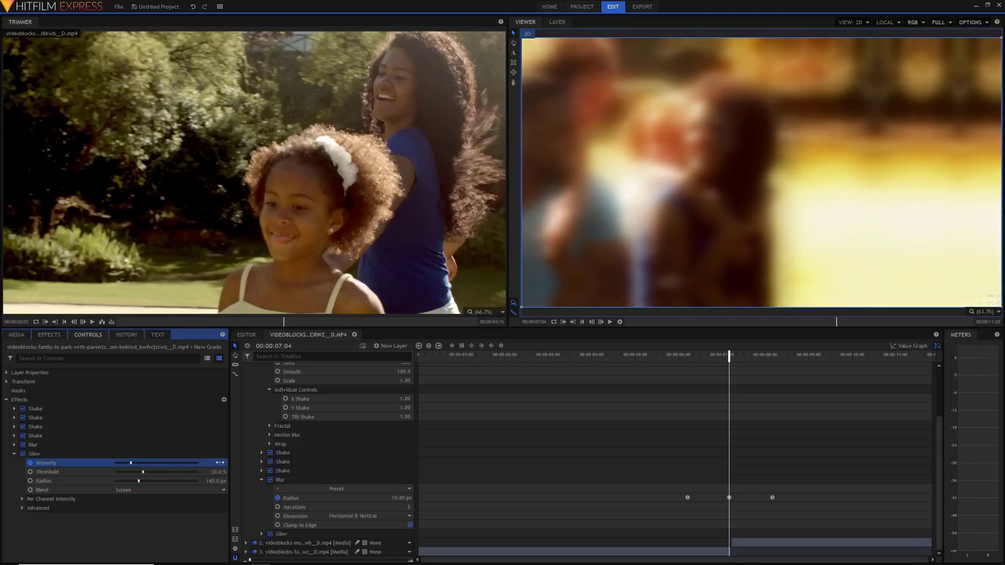
{"action": "key", "text": "Right"}
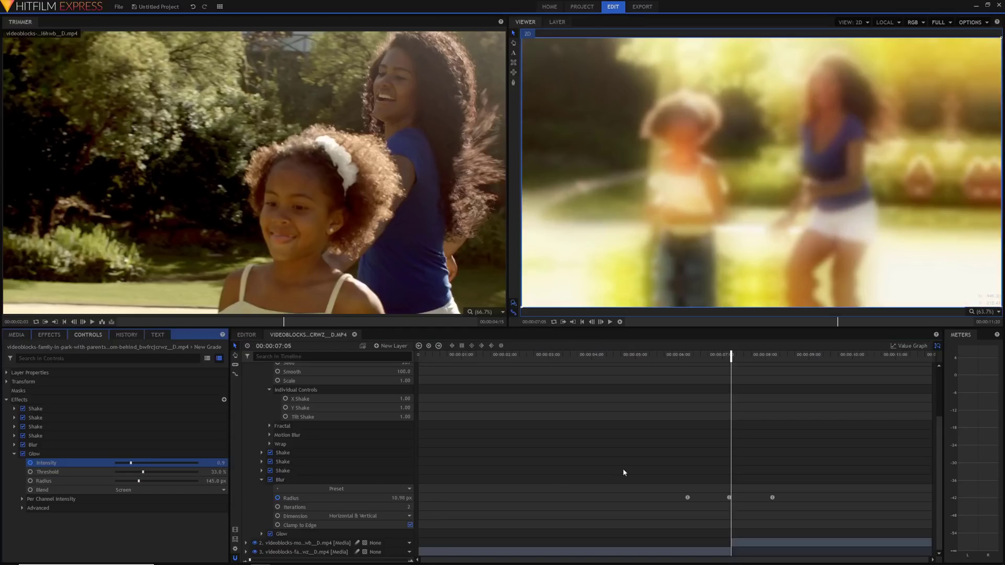
{"action": "left_click", "coordinate": [774, 356]}
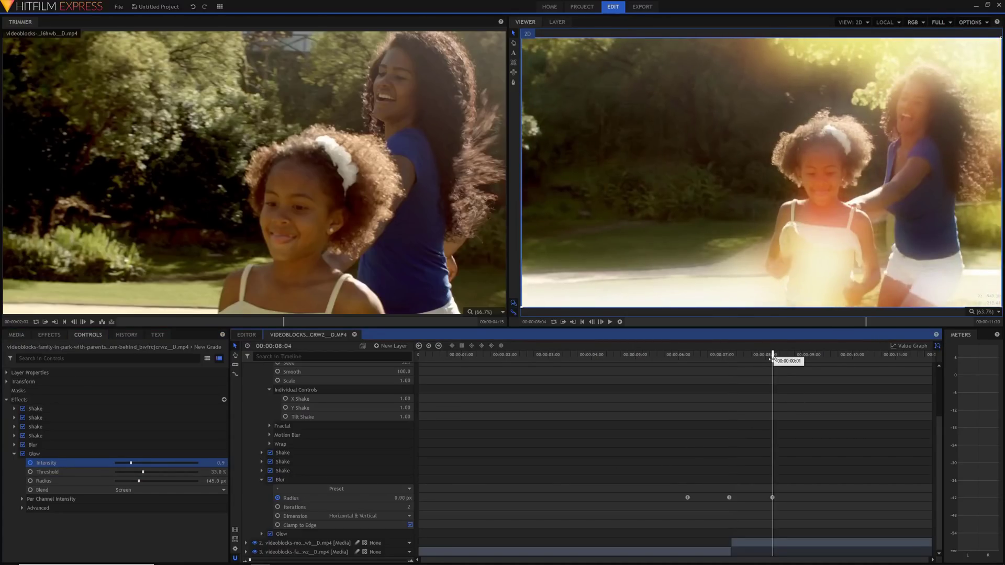
{"action": "left_click_drag", "start_coordinate": [132, 463], "coordinate": [114, 463]}
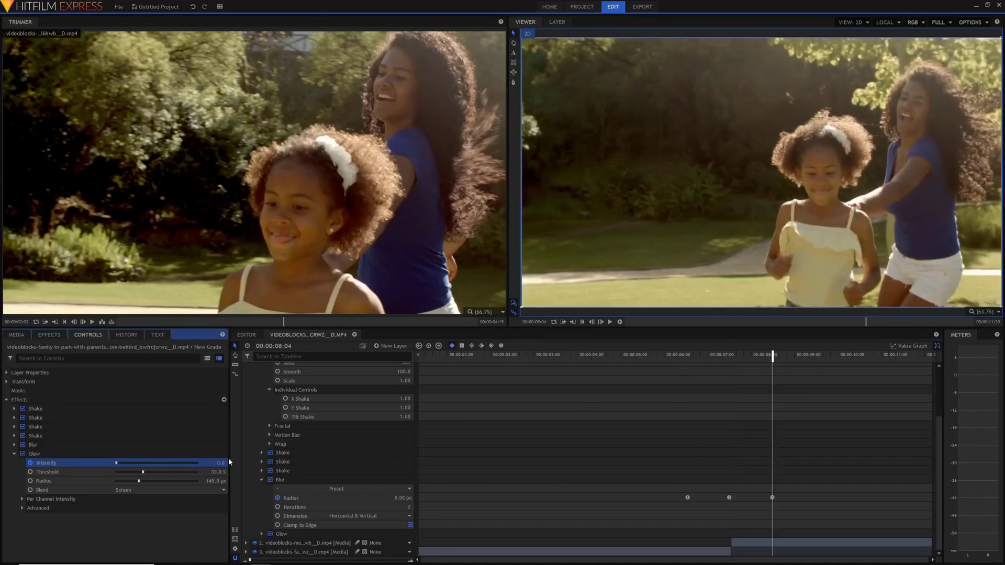
- Play the transition with the keyframed Glow and inspect the frames up to the peak at 00:00:07:04
{"action": "left_click", "coordinate": [661, 356]}
{"action": "key", "text": "space"}
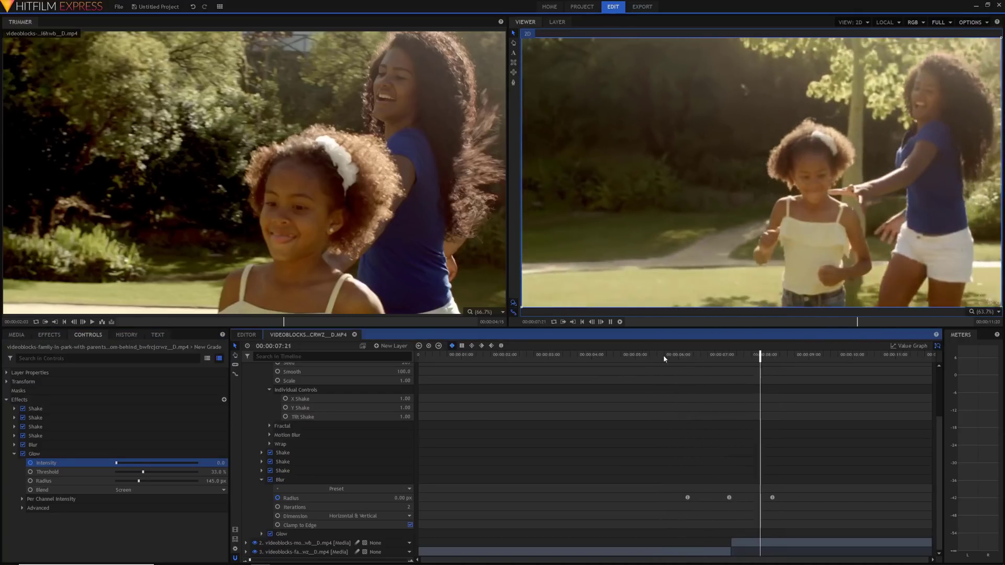
{"action": "left_click_drag", "start_coordinate": [711, 356], "coordinate": [727, 355]}
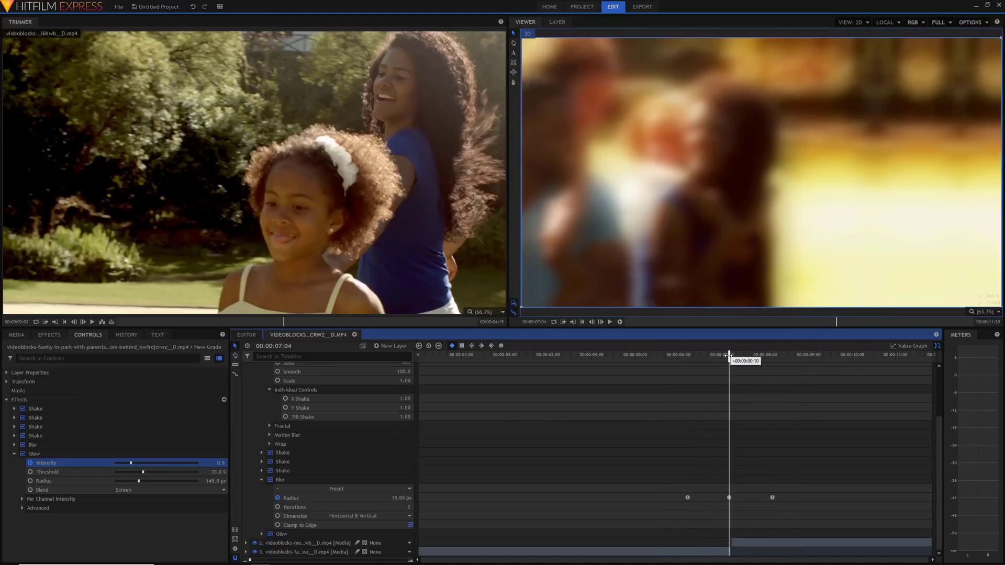
- Collapse Blur and expand Glow in the timeline, select all three Glow Intensity keyframes and scrub past the peak to check the fade-out
{"action": "left_click", "coordinate": [263, 480]}
{"action": "left_click", "coordinate": [799, 355]}
{"action": "left_click_drag", "start_coordinate": [833, 470], "coordinate": [663, 512]}
{"action": "left_click", "coordinate": [732, 355]}
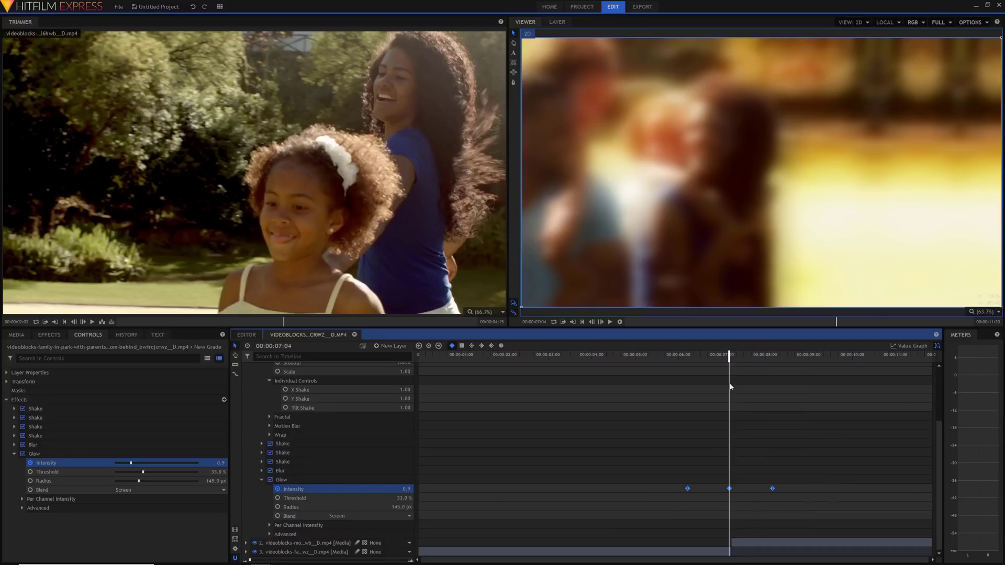
{"action": "left_click_drag", "start_coordinate": [729, 355], "coordinate": [764, 347]}
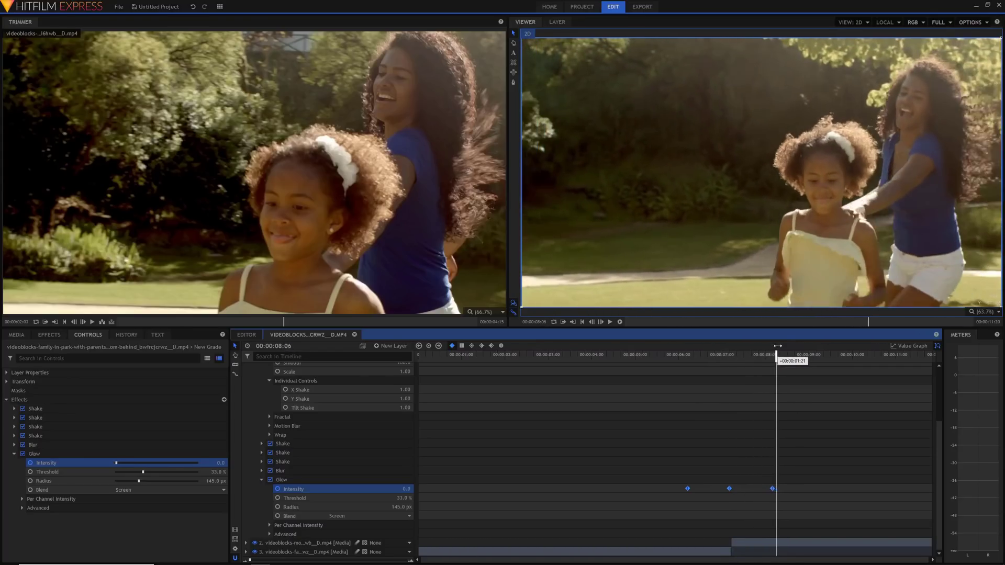